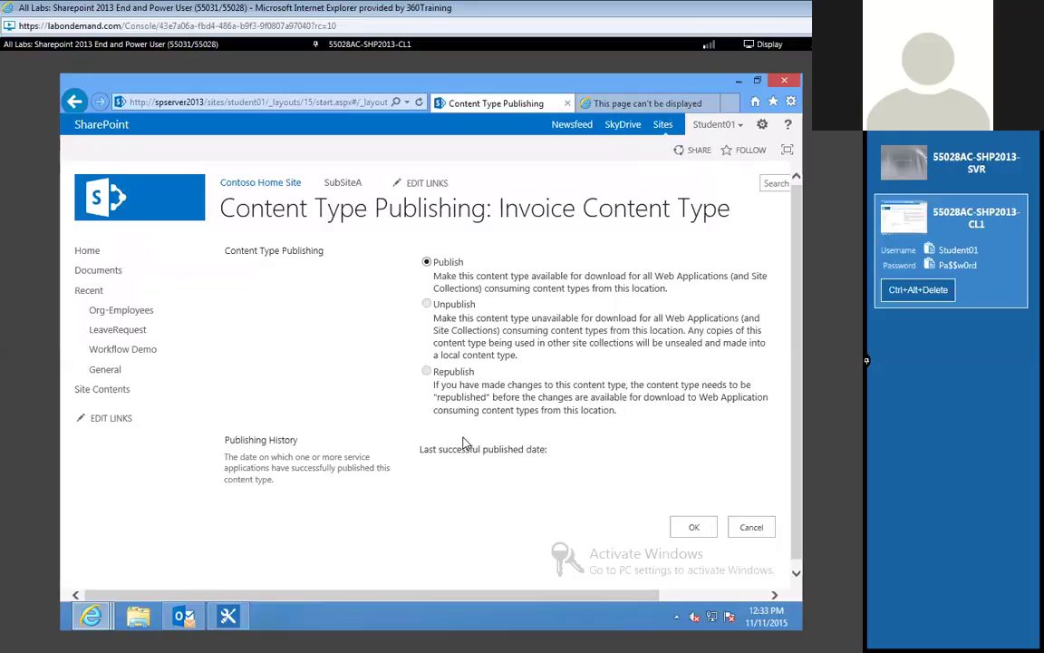
Switch to the 55028AC-SHP2013-SVR virtual machine and sign in to the SP_Admin account by pasting the account password.
left_click(370, 44)
left_click(404, 83)
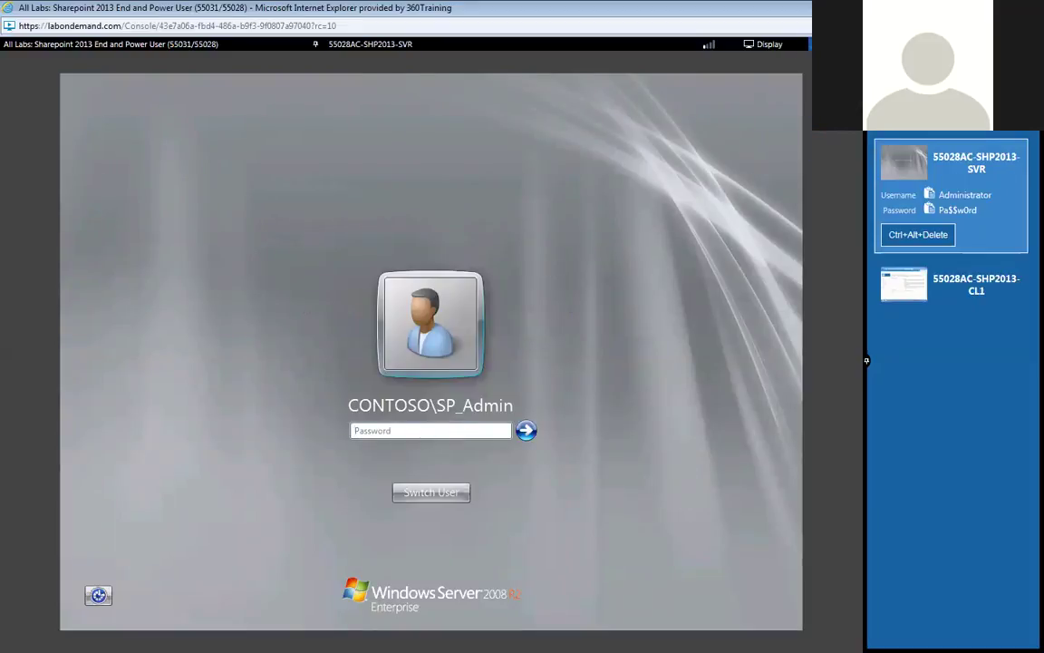
mouse_move(836, 44)
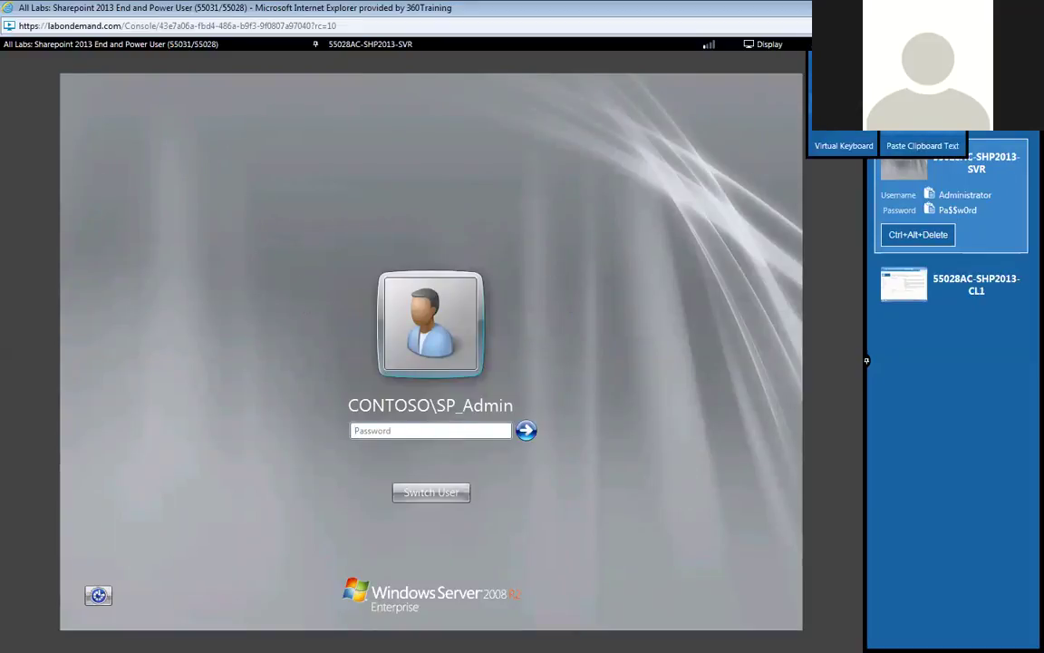
left_click(922, 145)
left_click(533, 434)
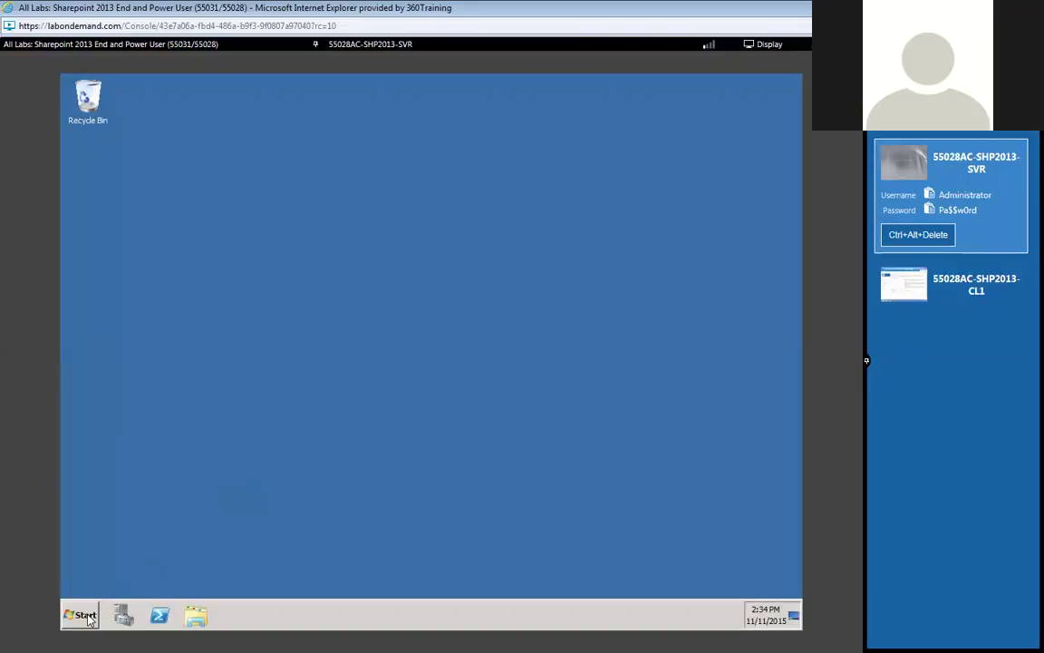
Open SQL Server Management Studio and connect to the SPSERVER2013 database engine with Windows Authentication.
left_click(85, 616)
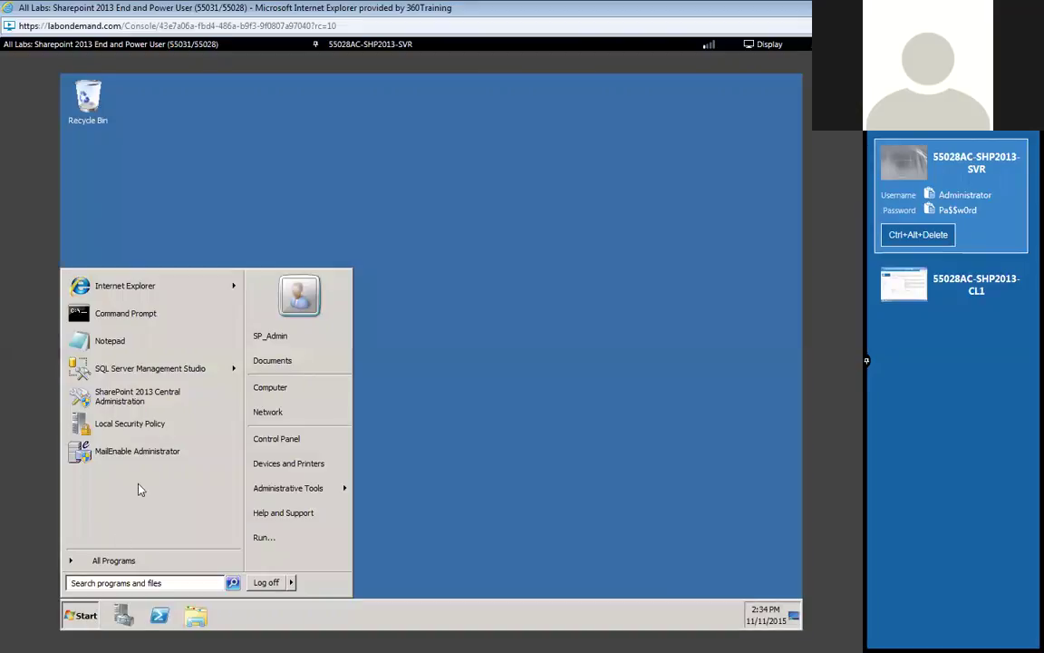
left_click(140, 373)
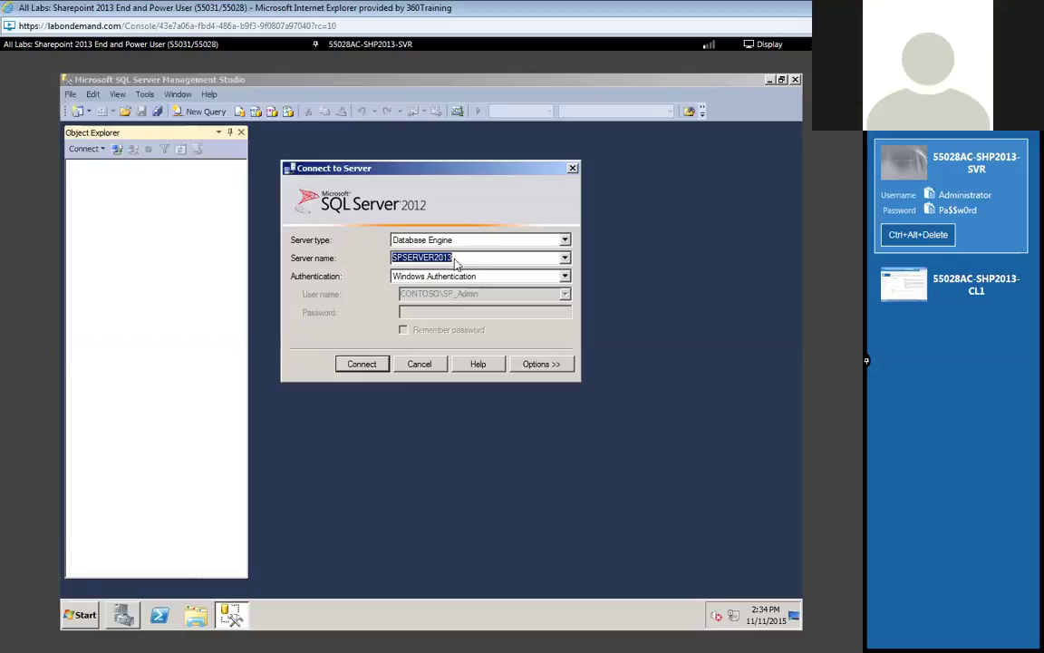
left_click(354, 368)
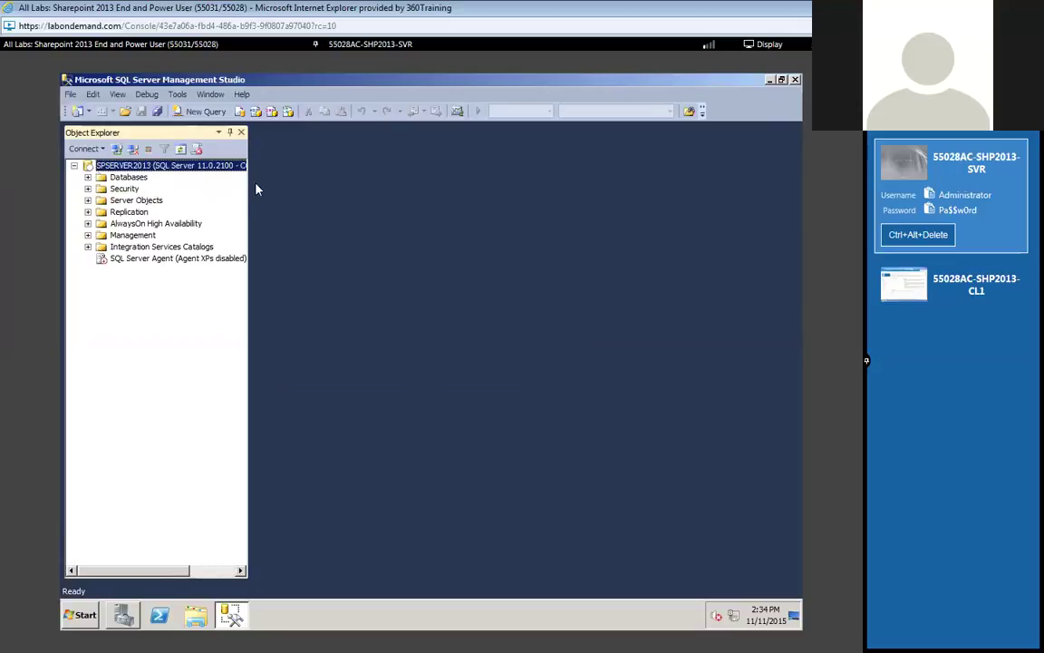
Browse the server's databases to the Northwind tables and locate the dbo.Employees table.
left_click(88, 177)
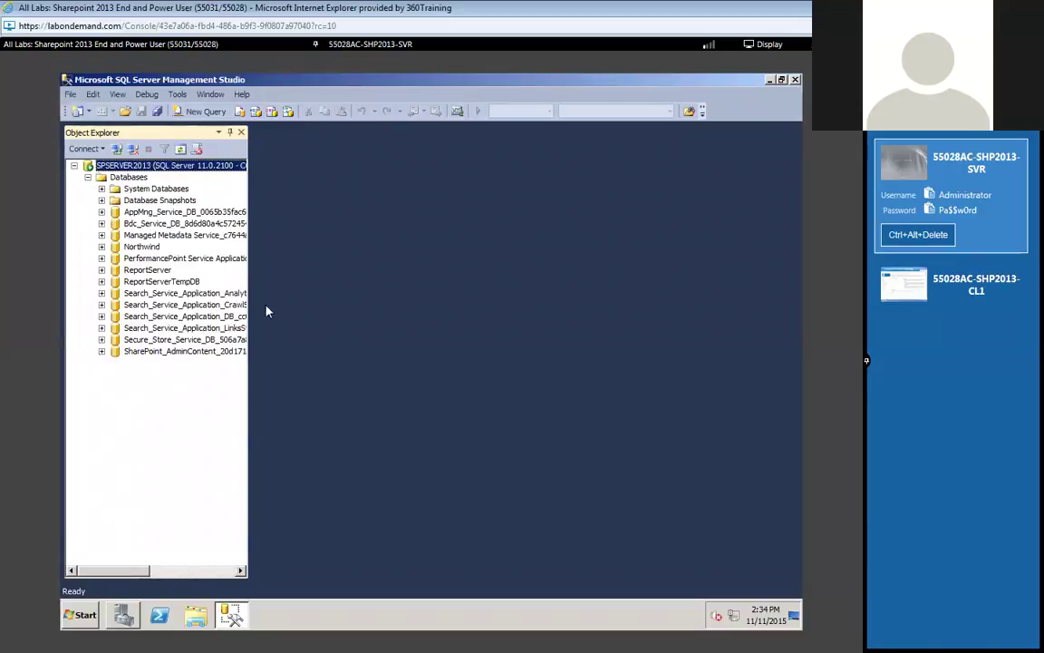
left_click_drag(250, 331, 399, 344)
left_click(138, 247)
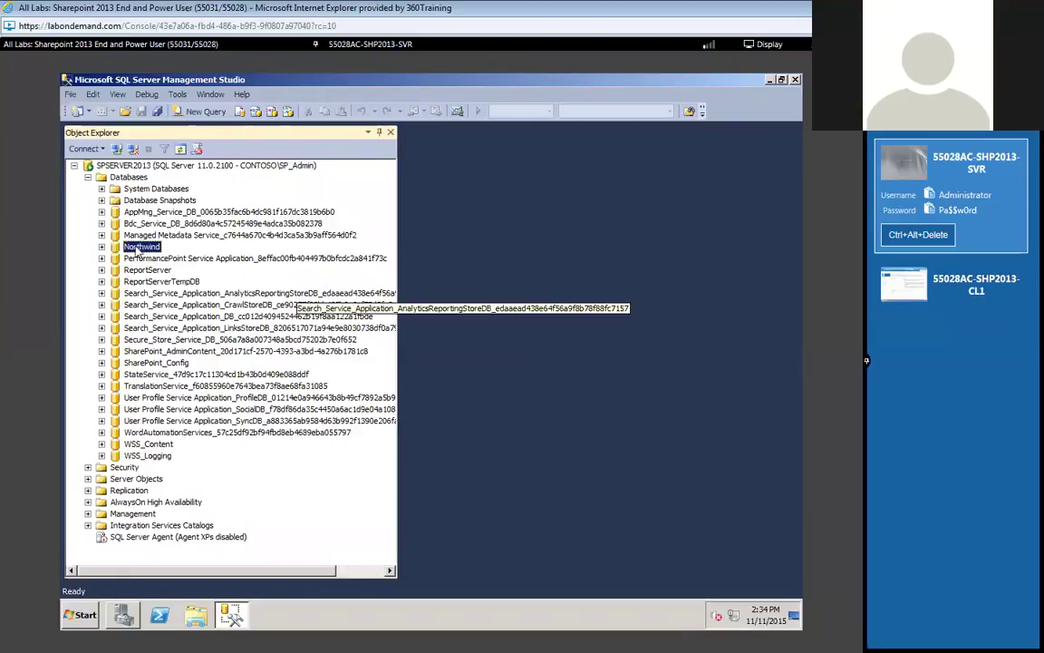
left_click(101, 246)
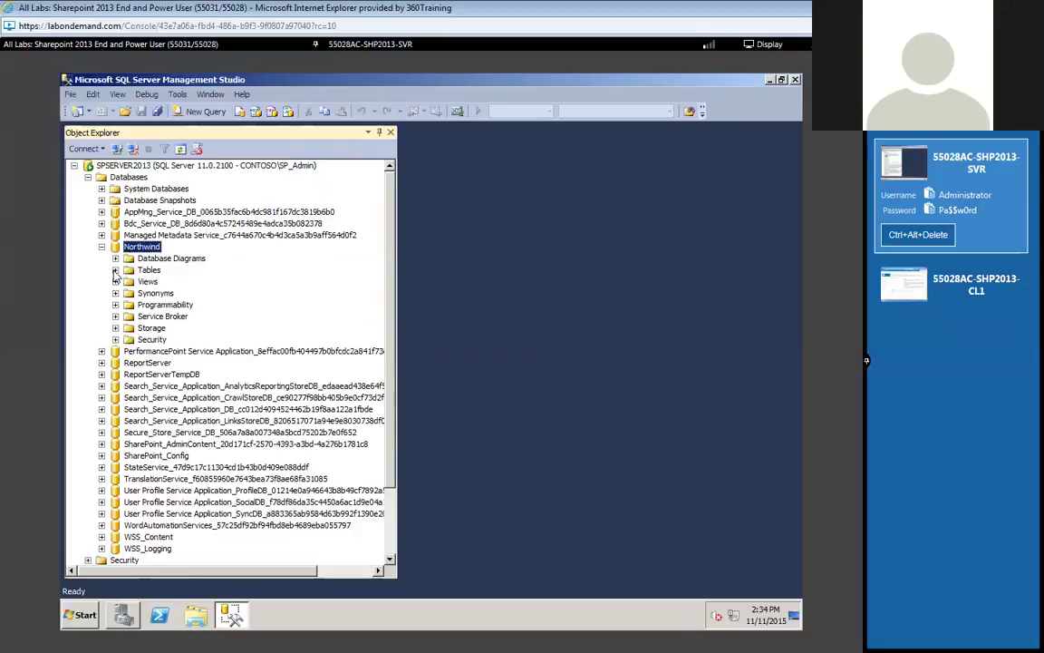
left_click(115, 270)
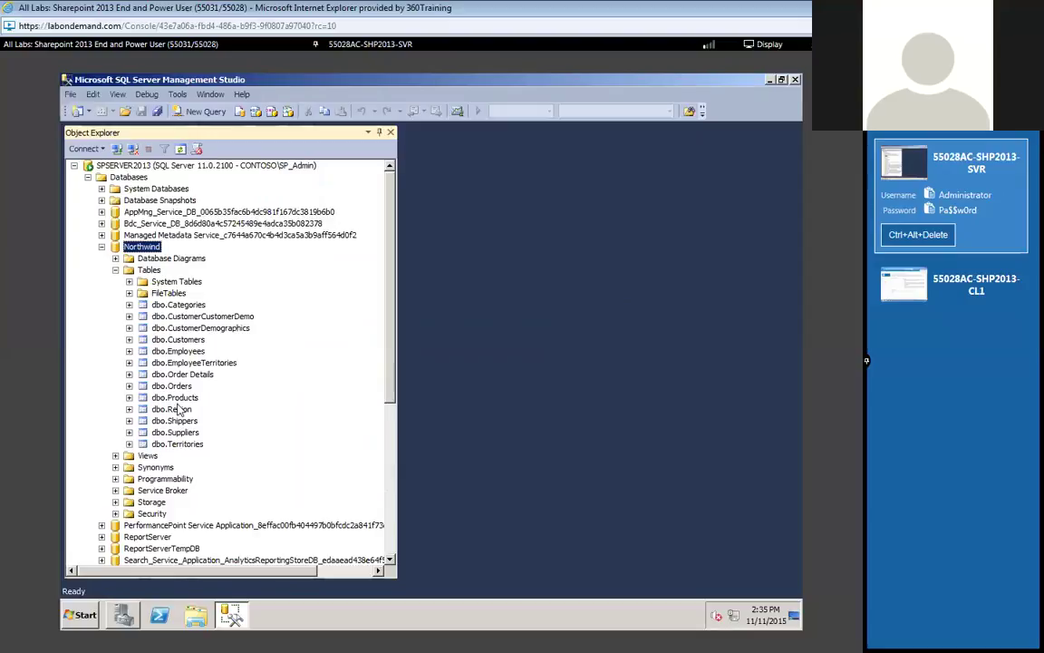
left_click(182, 353)
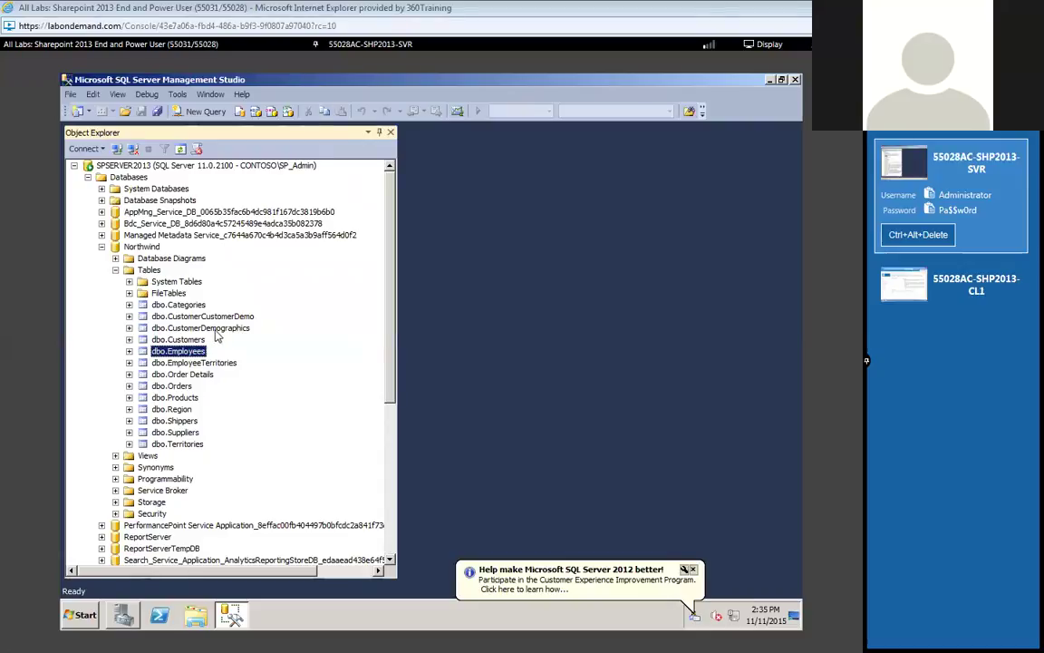
Switch back to the 55028AC-SHP2013-CL1 virtual machine and show the site's External Content Types in SharePoint Designer.
left_click(380, 45)
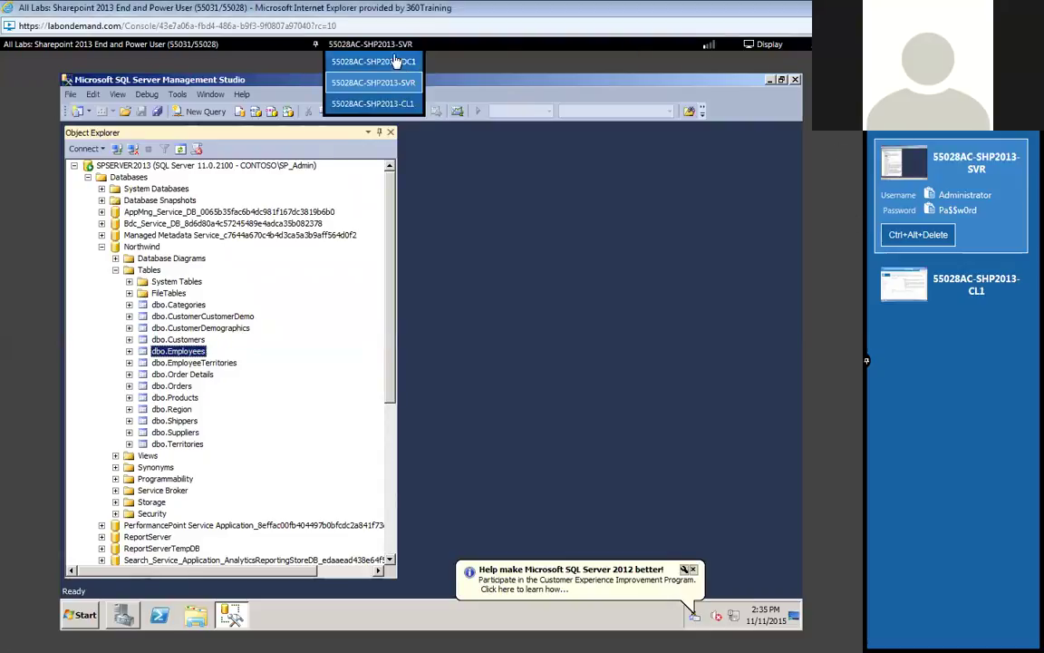
left_click(372, 103)
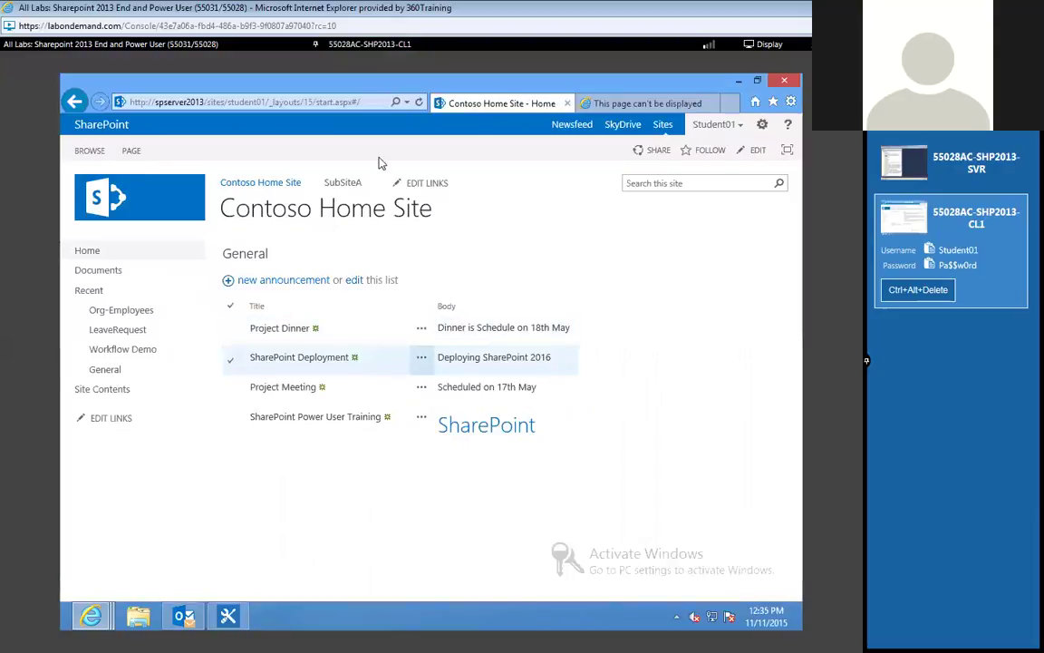
left_click(228, 616)
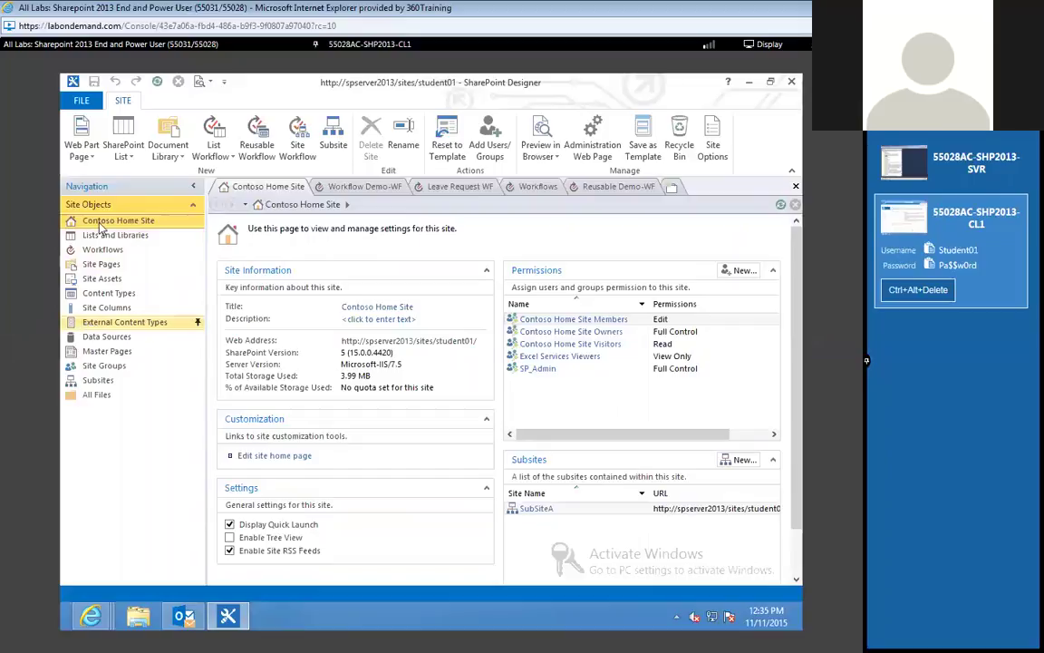
left_click(126, 325)
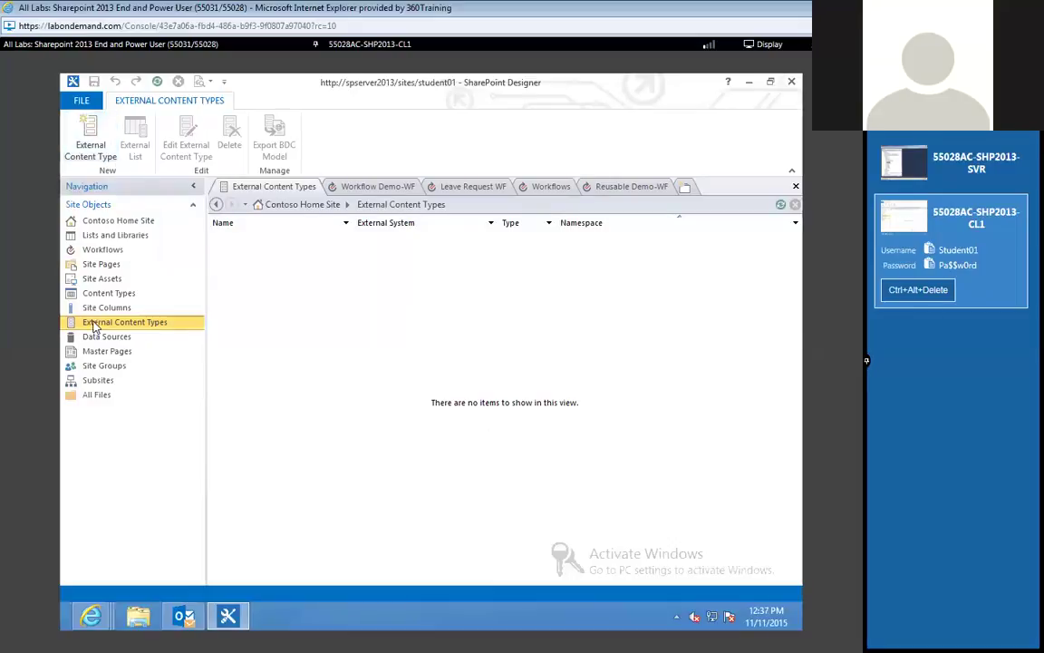
Create a new external content type named Employees Info.
left_click(96, 151)
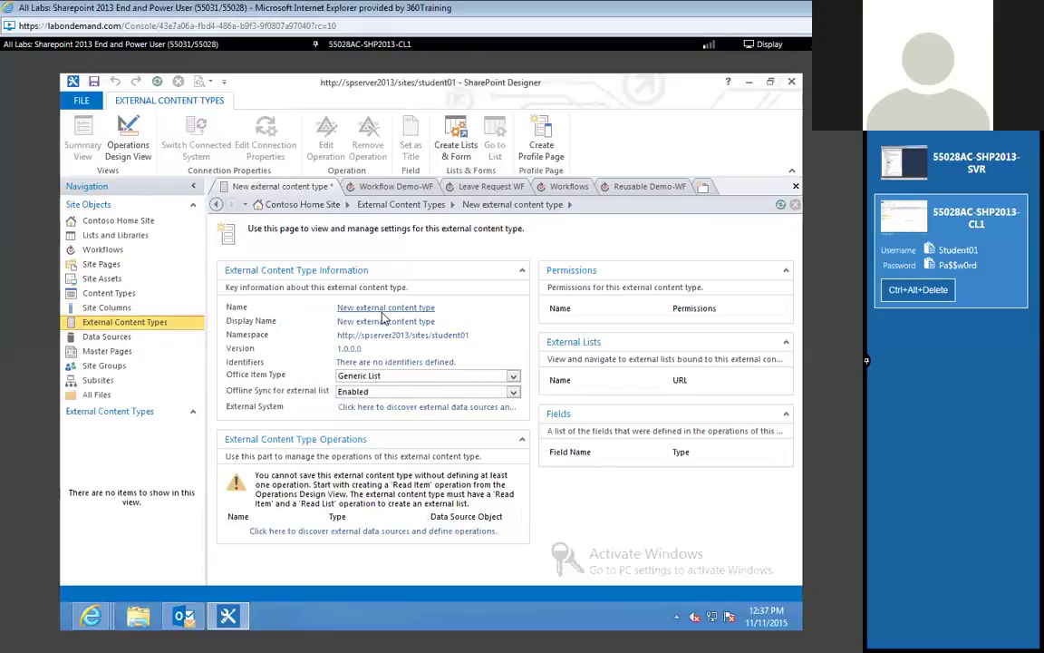
left_click(431, 310)
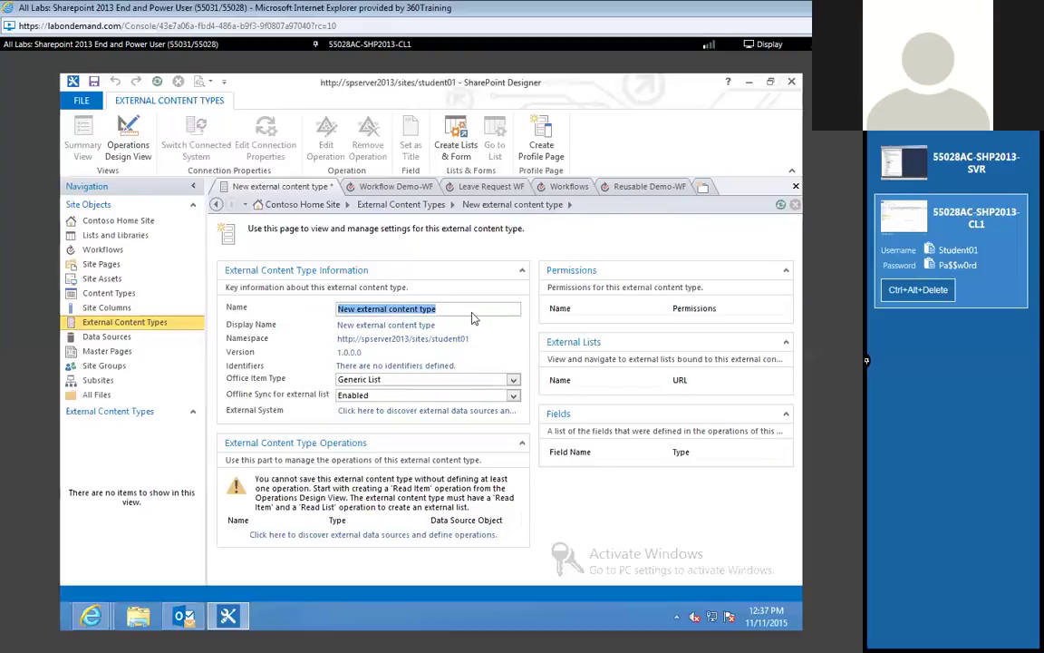
key("BackSpace")
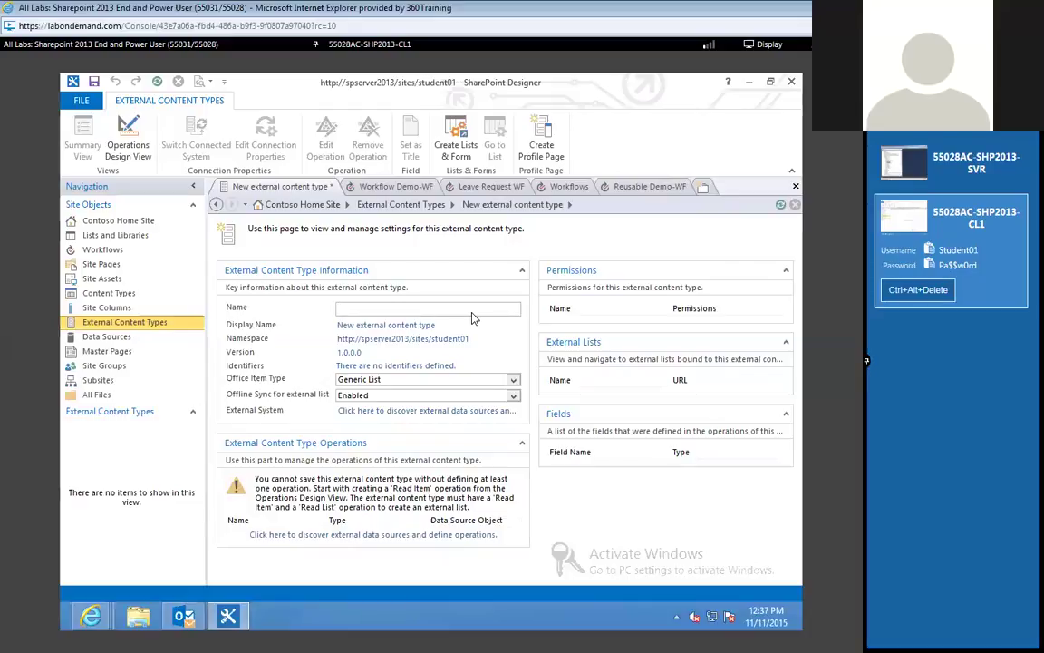
type("Employees Info")
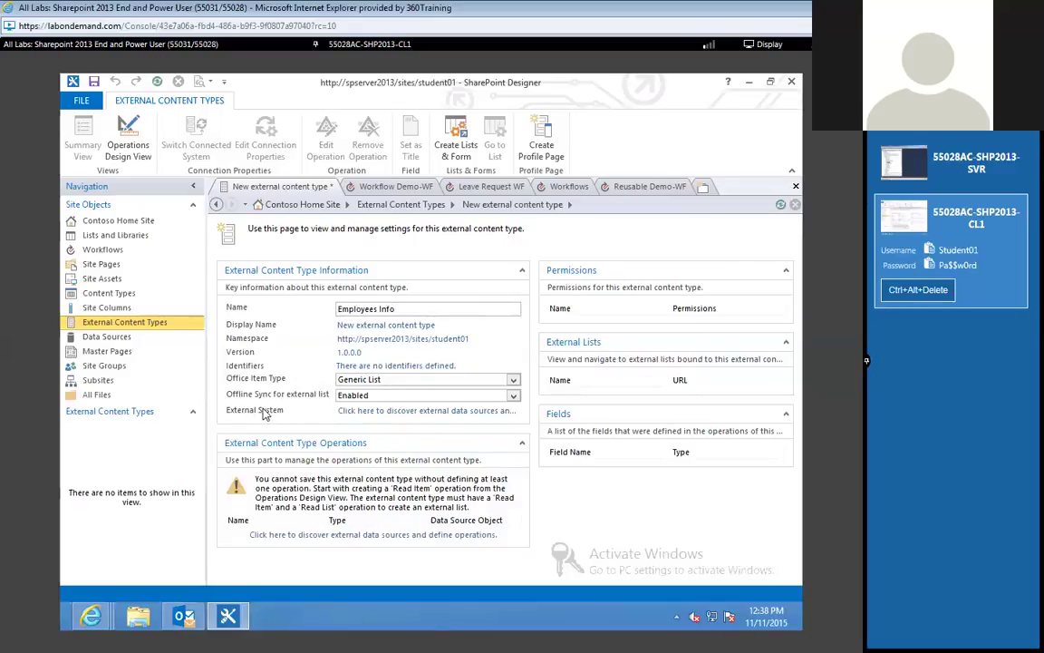
left_click(410, 417)
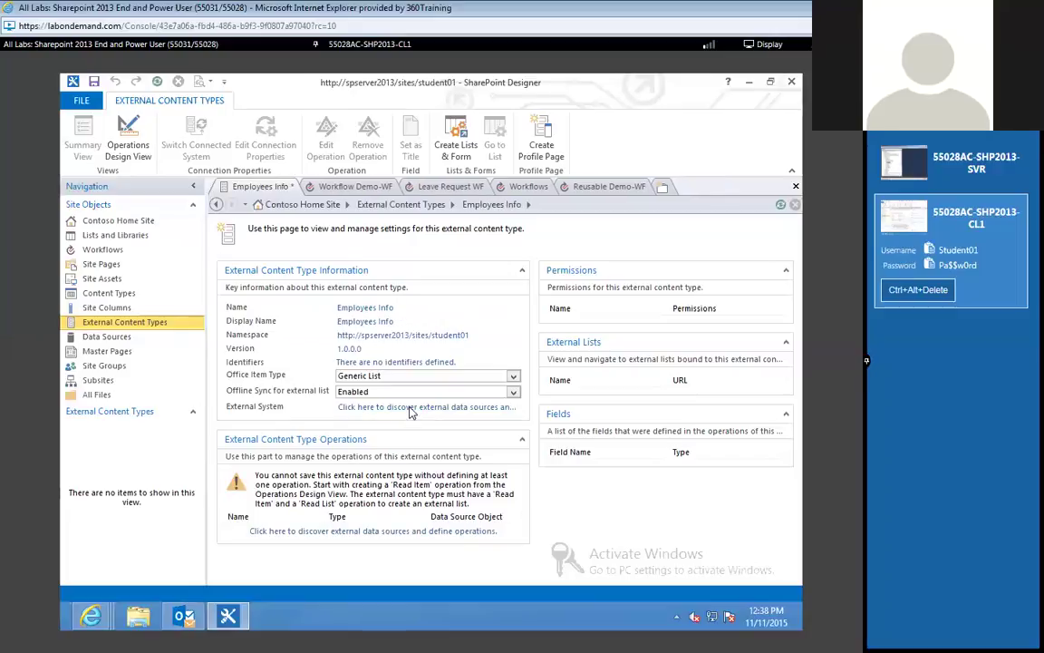
Start adding an external system connection for Employees Info with SQL Server as the data source type.
left_click(410, 410)
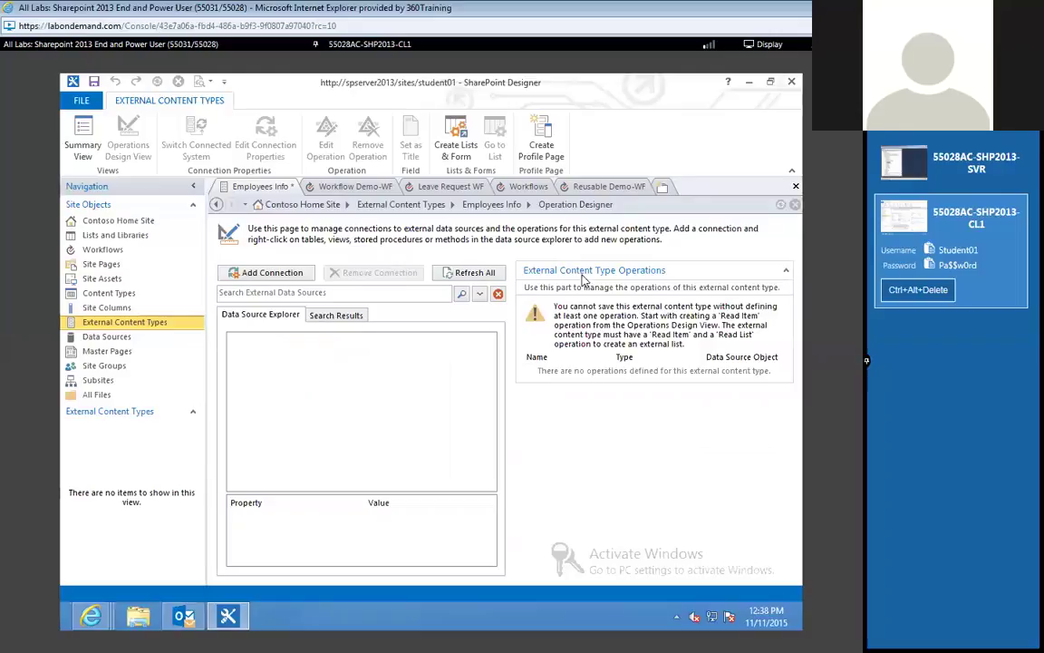
left_click(272, 273)
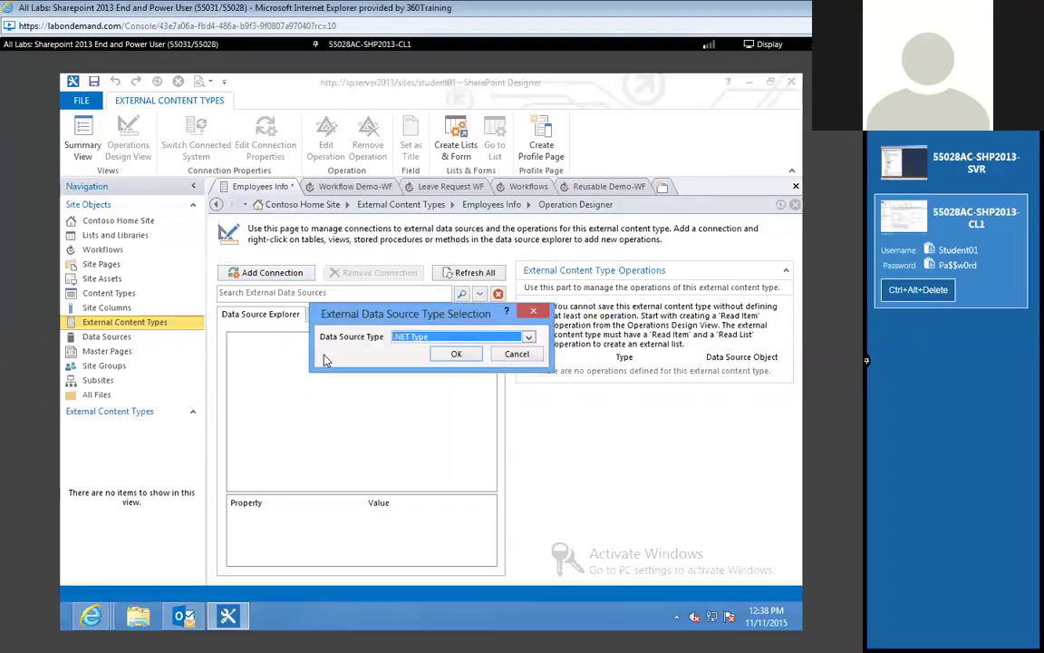
left_click(419, 338)
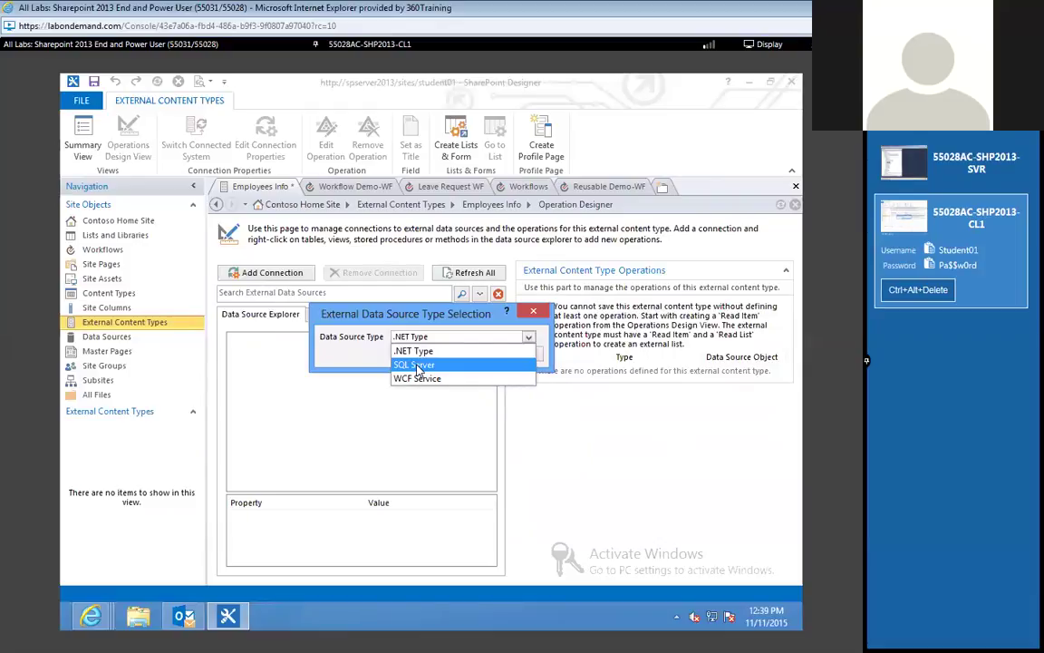
left_click(416, 365)
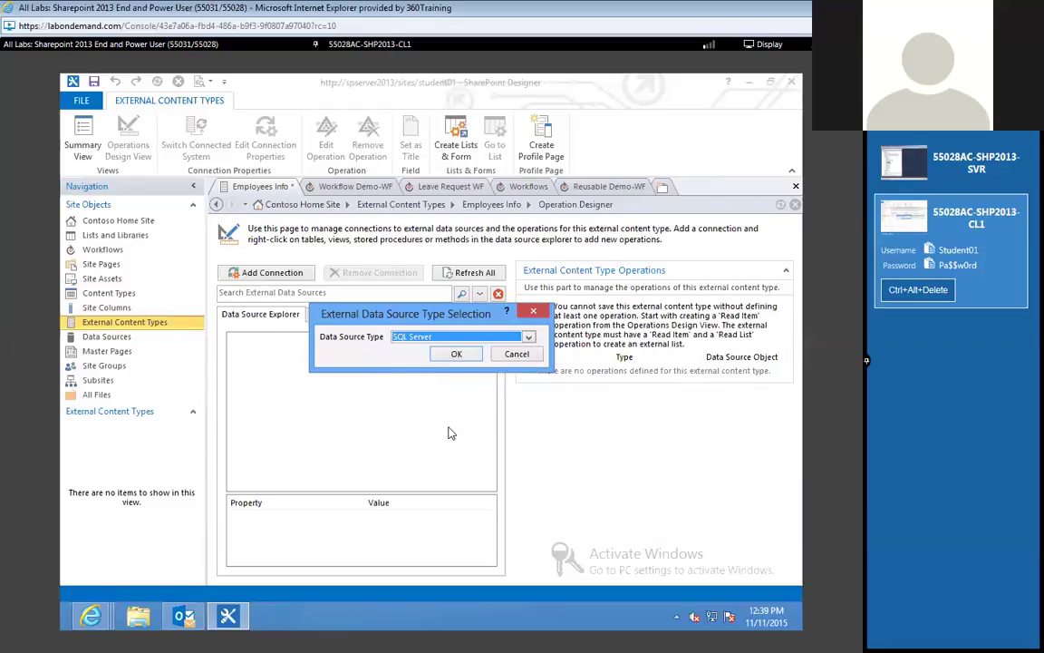
left_click(458, 355)
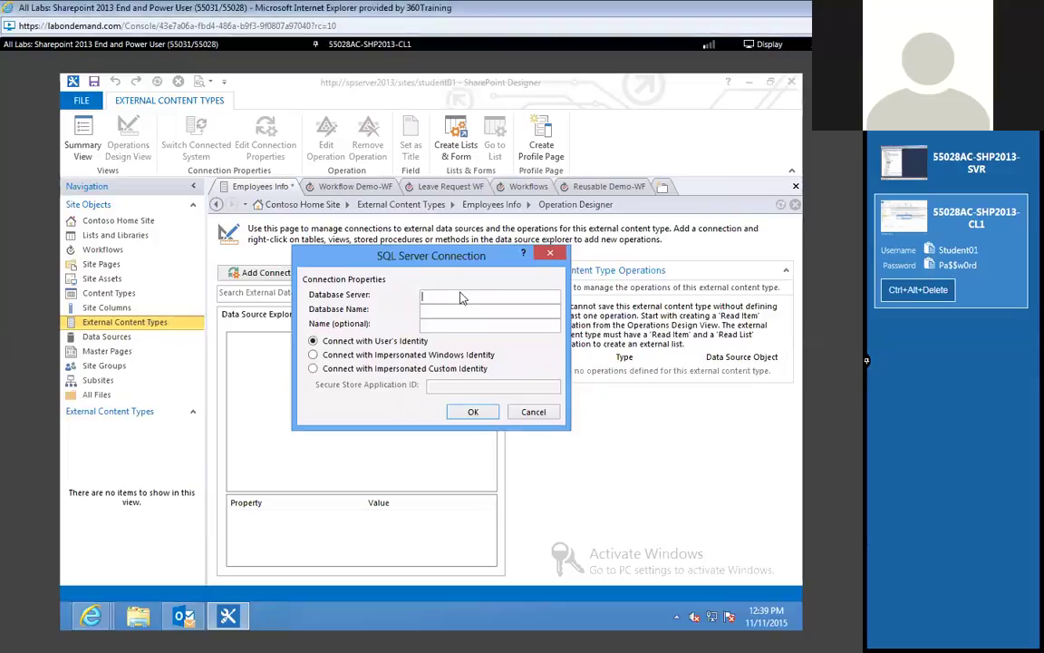
Connect to the northwind database on server spserver2013 with the user's identity, leaving the optional name blank.
type("spserver2013")
key("Tab")
type("north")
key("BackSpace")
key("BackSpace")
key("BackSpace")
key("BackSpace")
type("northwind")
left_click(457, 324)
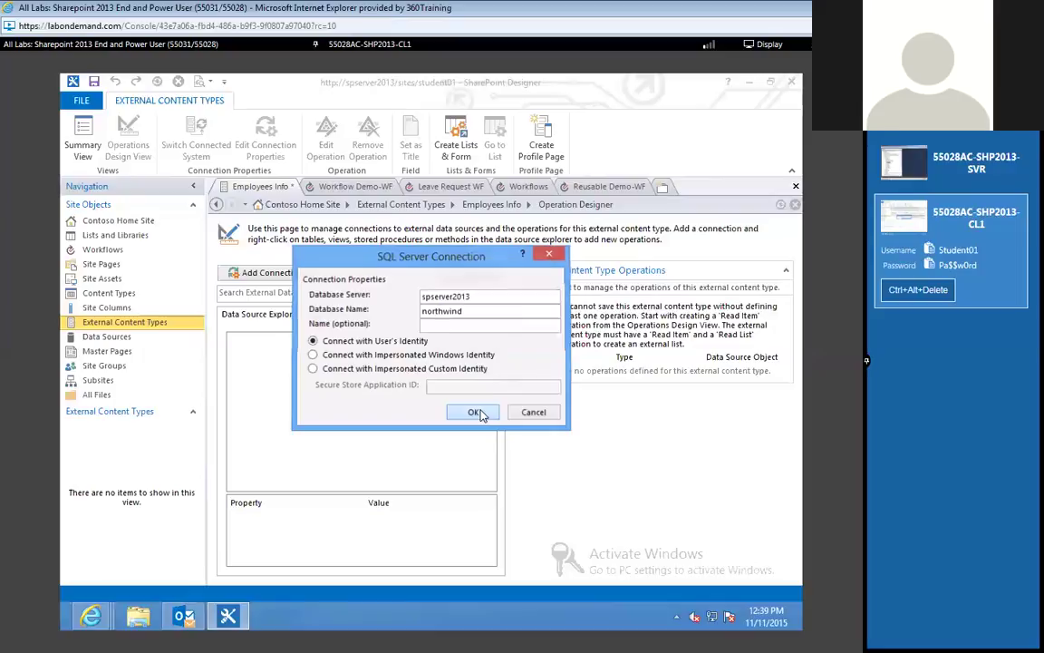
left_click(478, 413)
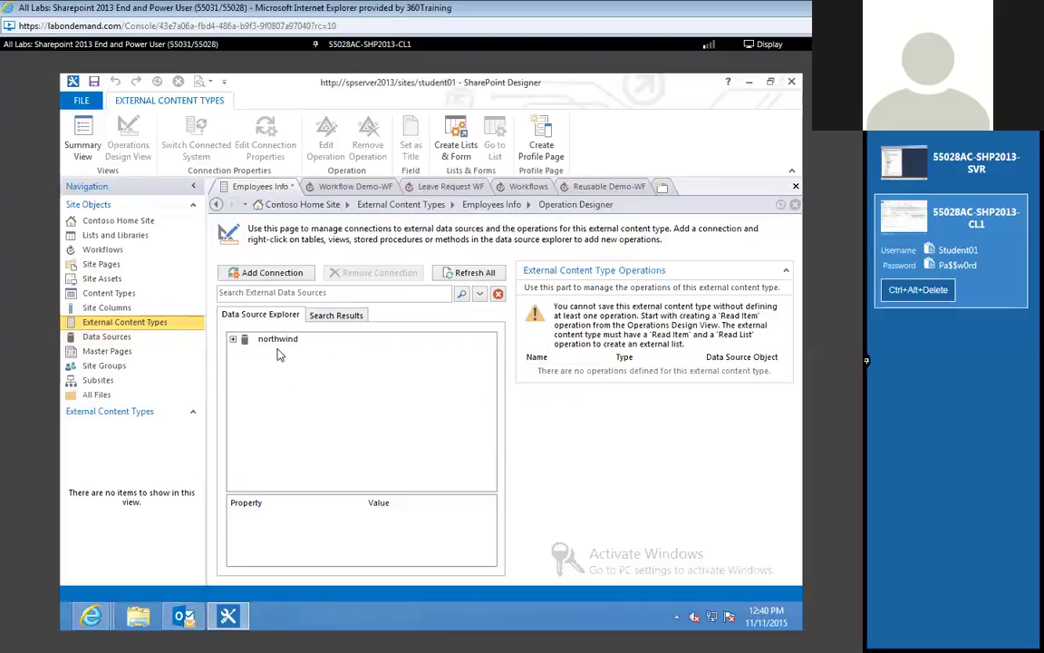
Find the Employees table under the northwind connection and start creating all operations for it.
left_click(233, 340)
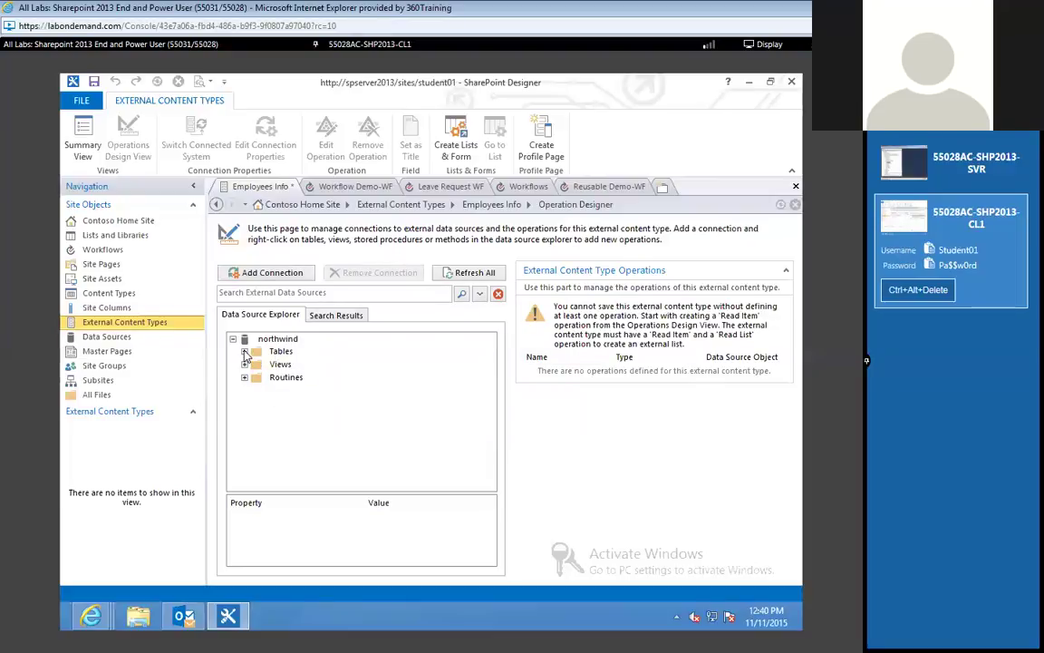
left_click(245, 352)
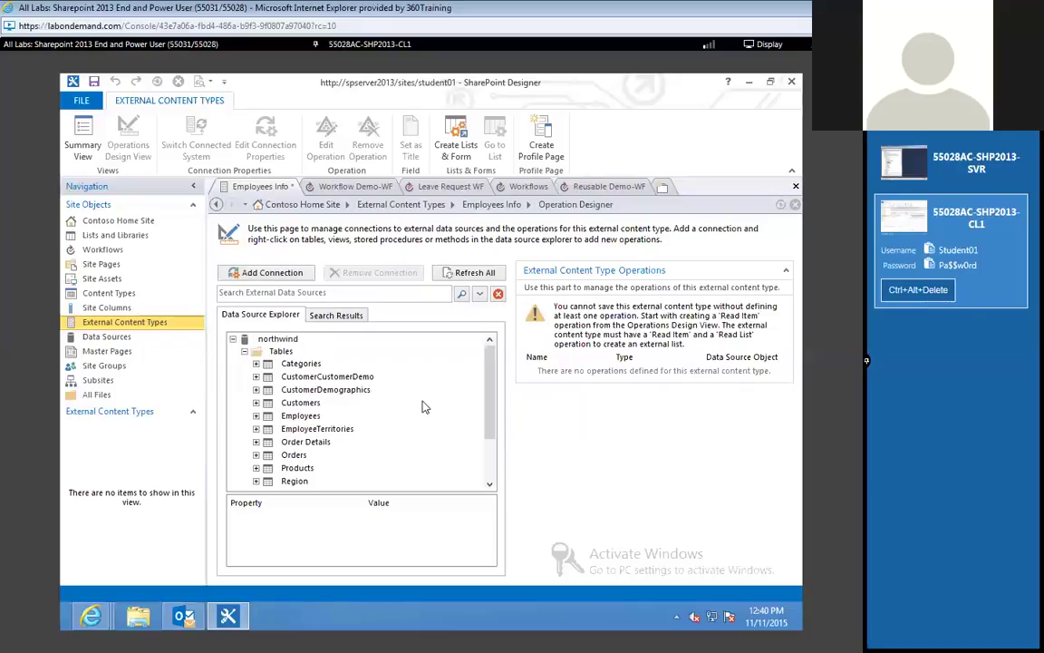
left_click_drag(490, 408, 485, 425)
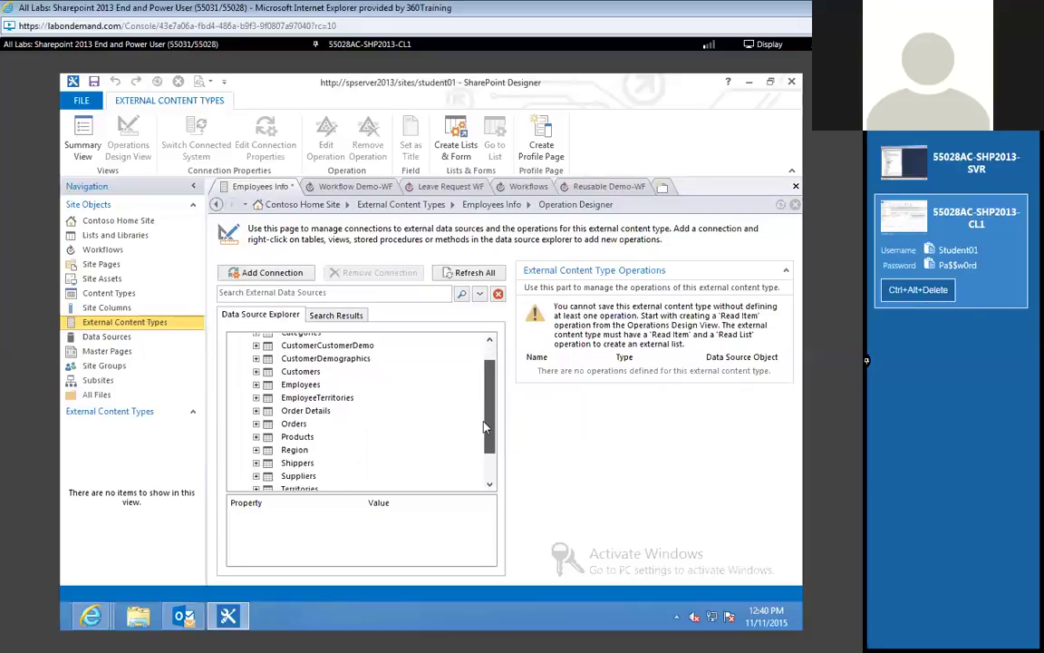
left_click(301, 386)
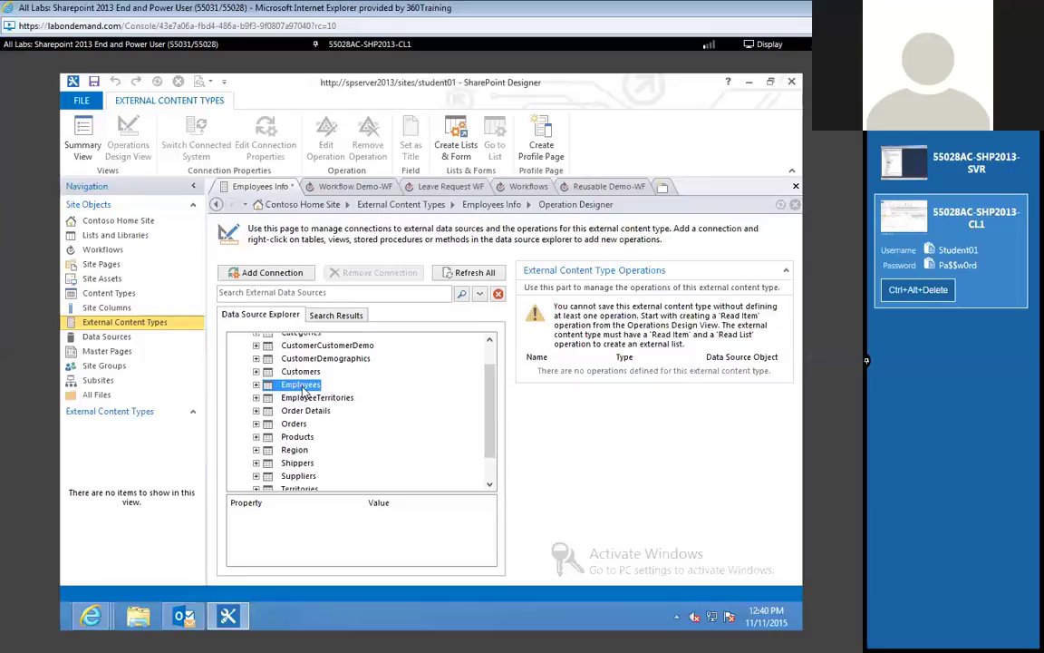
right_click(303, 389)
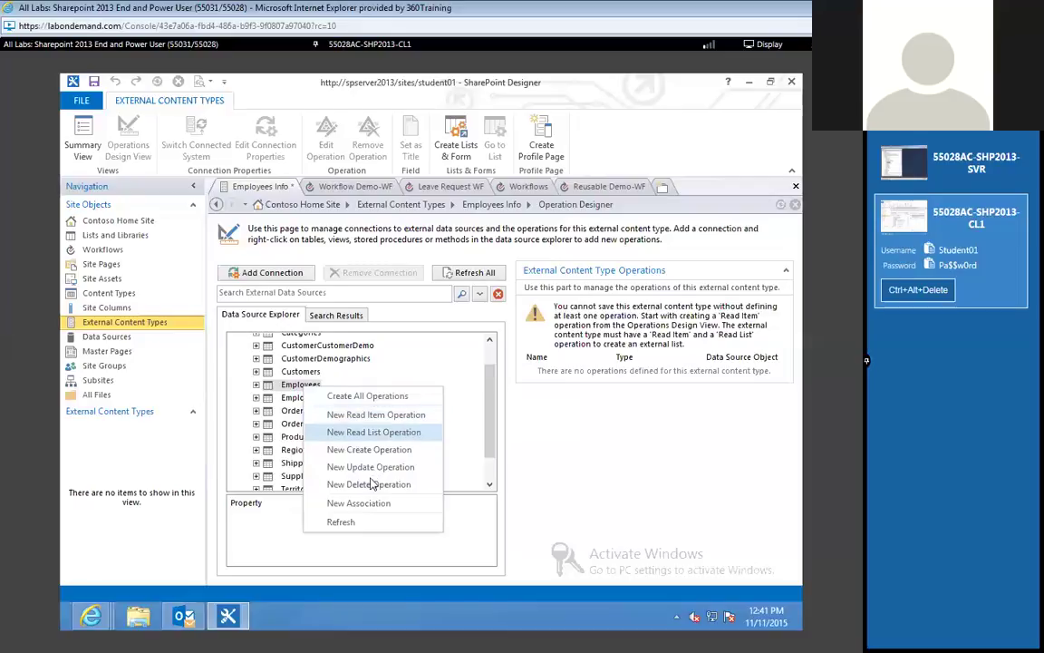
left_click(366, 399)
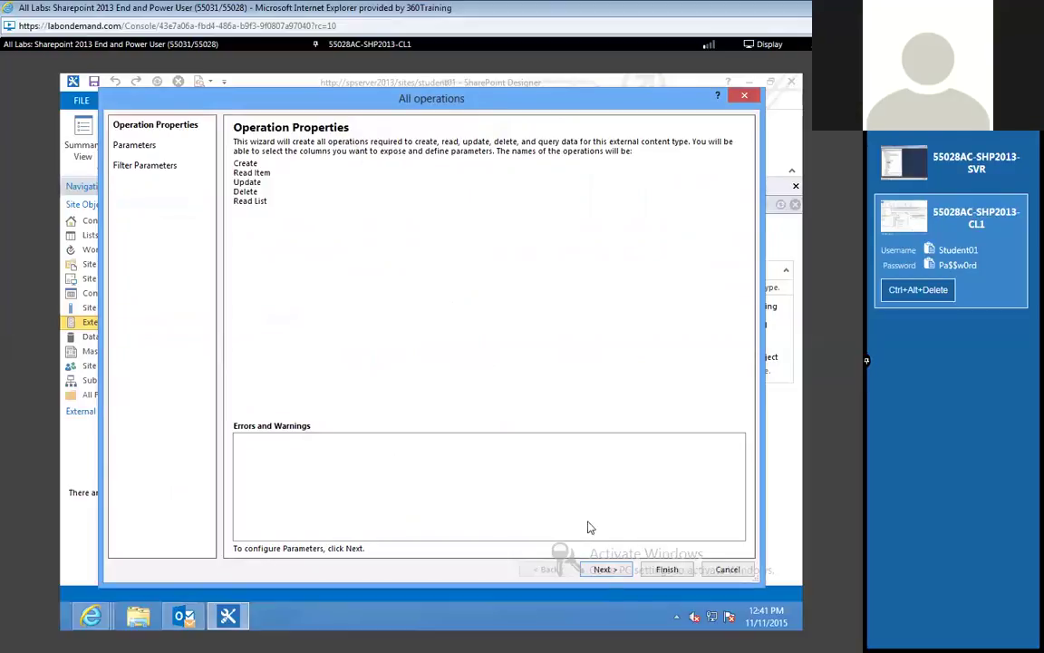
Exclude HireDate, Address, HomePhone, Extension, Photo, Notes, ReportsTo and PhotoPath from the data source elements of the Employees operations.
left_click(605, 570)
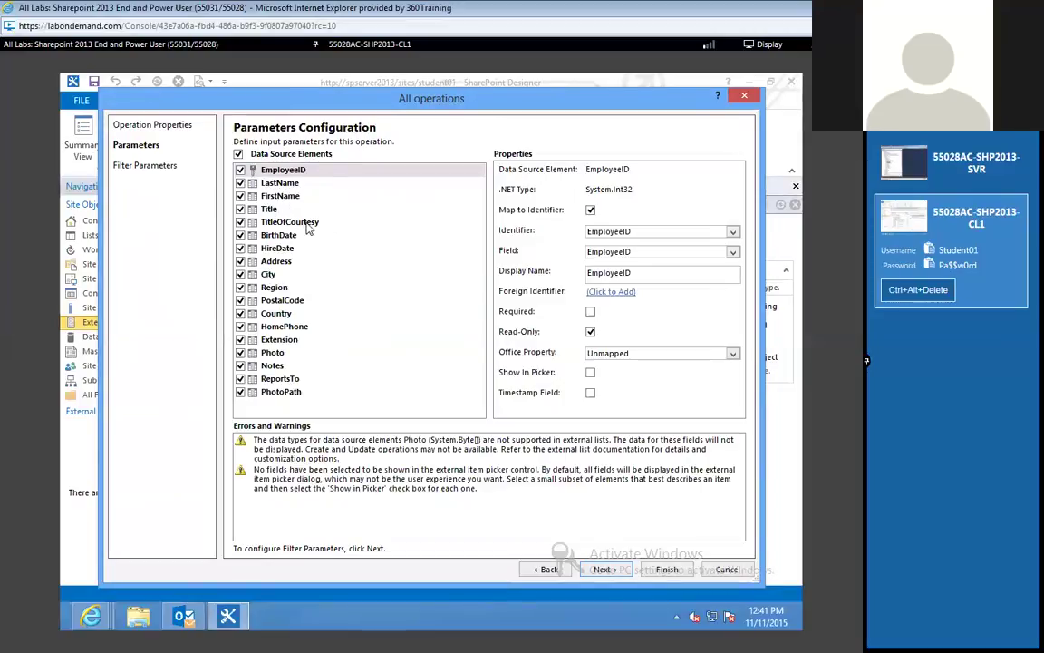
left_click(240, 248)
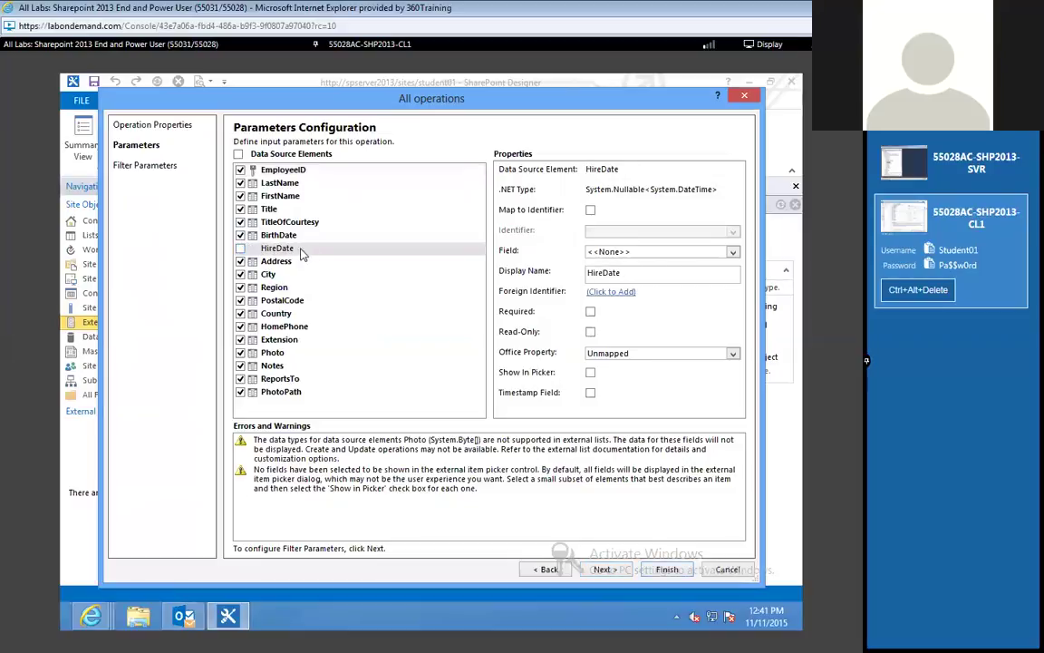
left_click(240, 261)
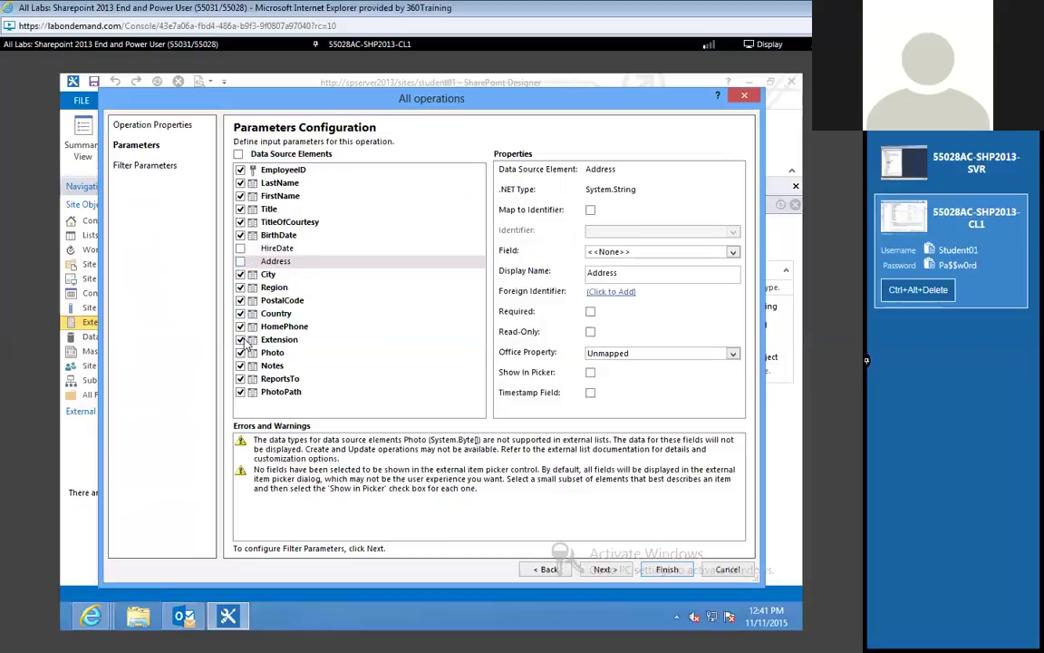
left_click(245, 328)
left_click(241, 339)
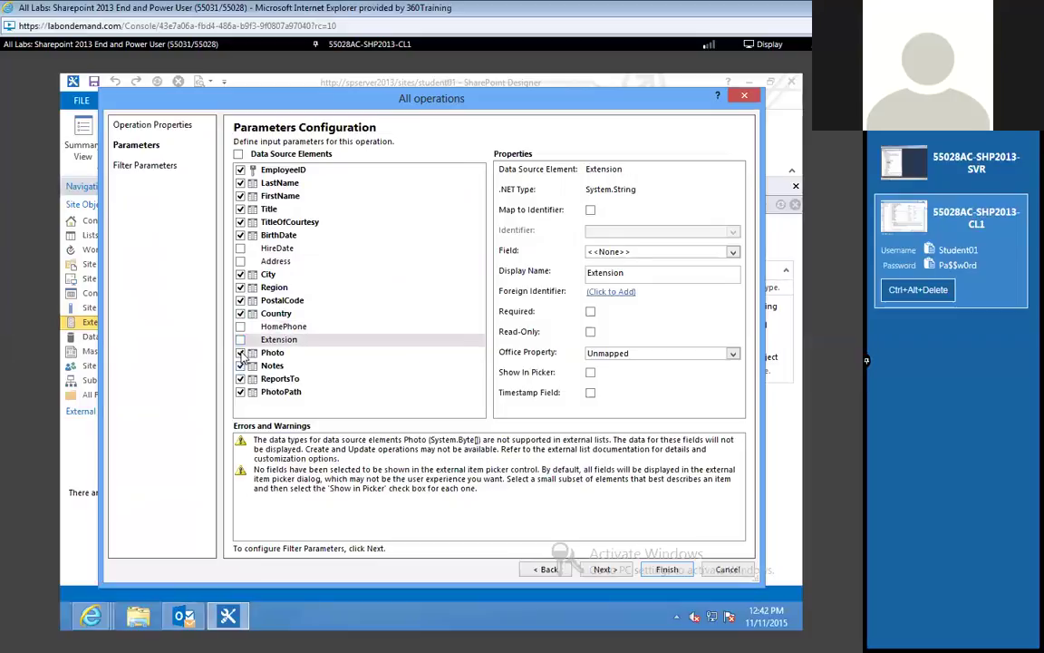
left_click(240, 352)
left_click(240, 365)
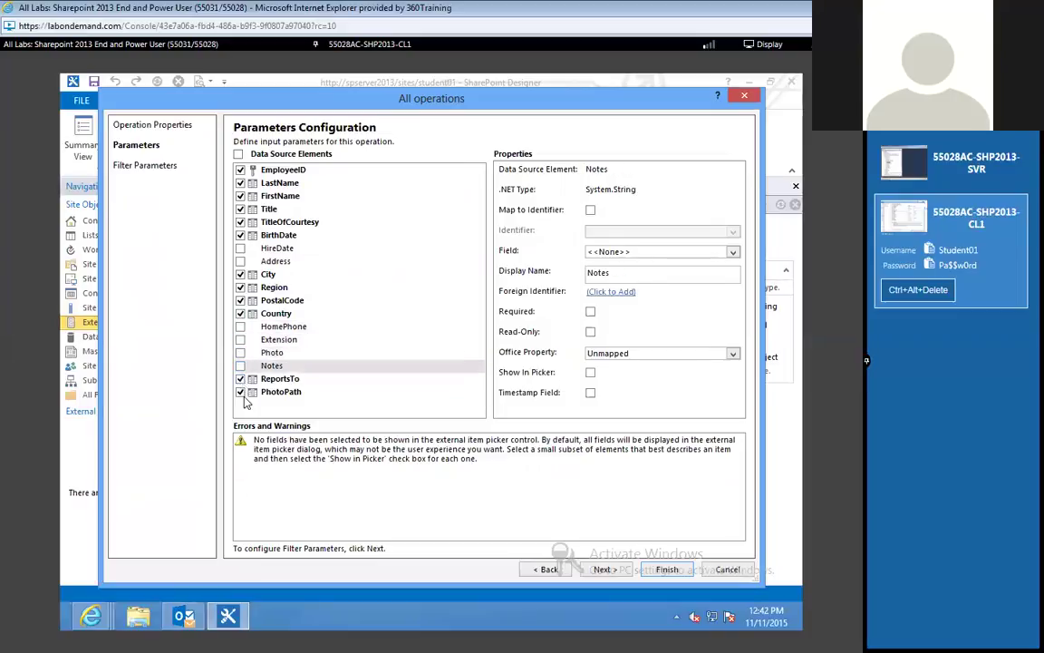
left_click(241, 378)
left_click(240, 391)
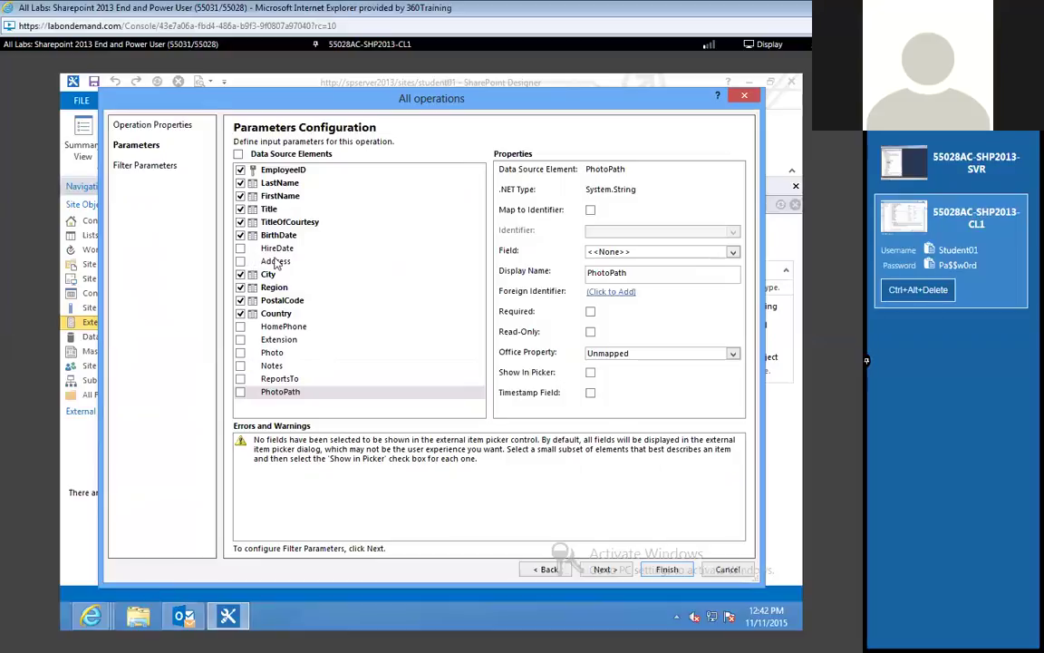
Finish creating the operations without any filter parameter, extend the lab time, and save the Employees Info external content type.
left_click(605, 570)
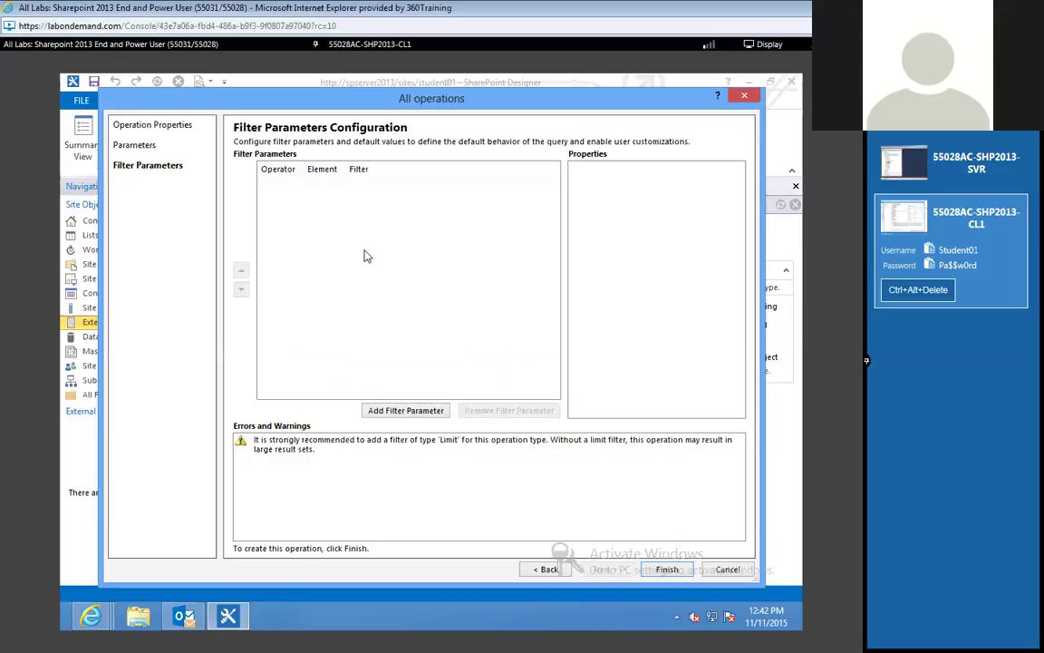
left_click(666, 570)
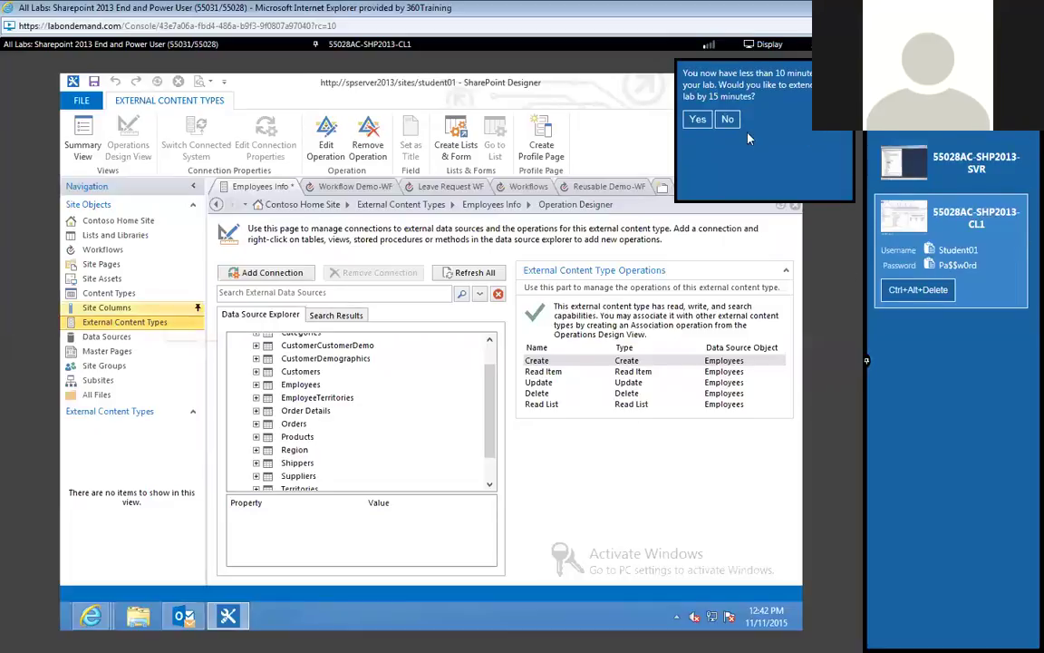
left_click(697, 119)
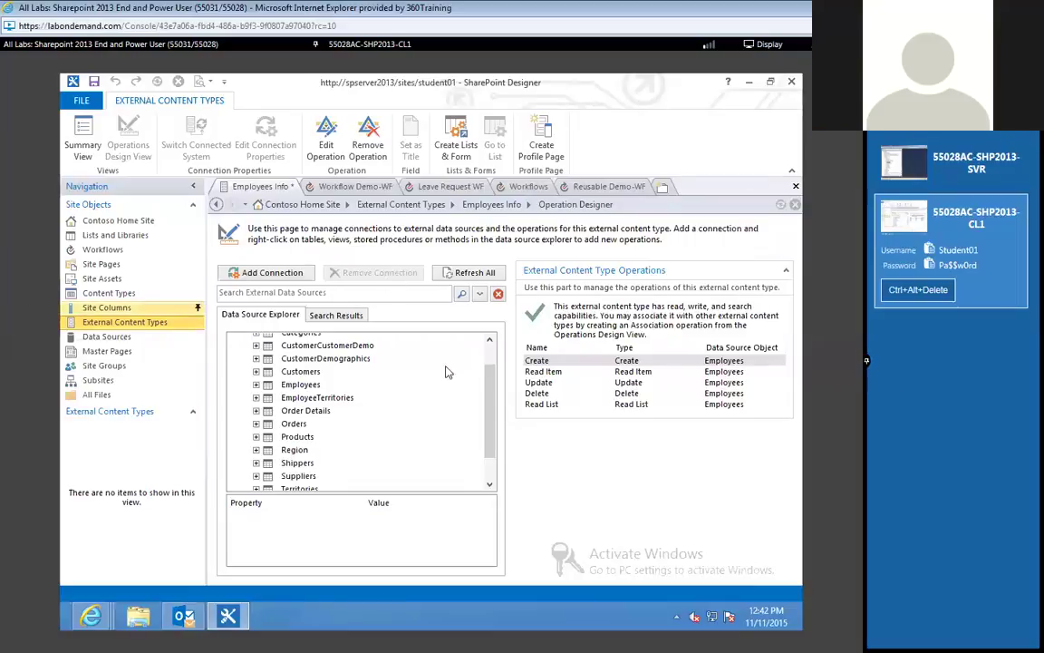
left_click(94, 84)
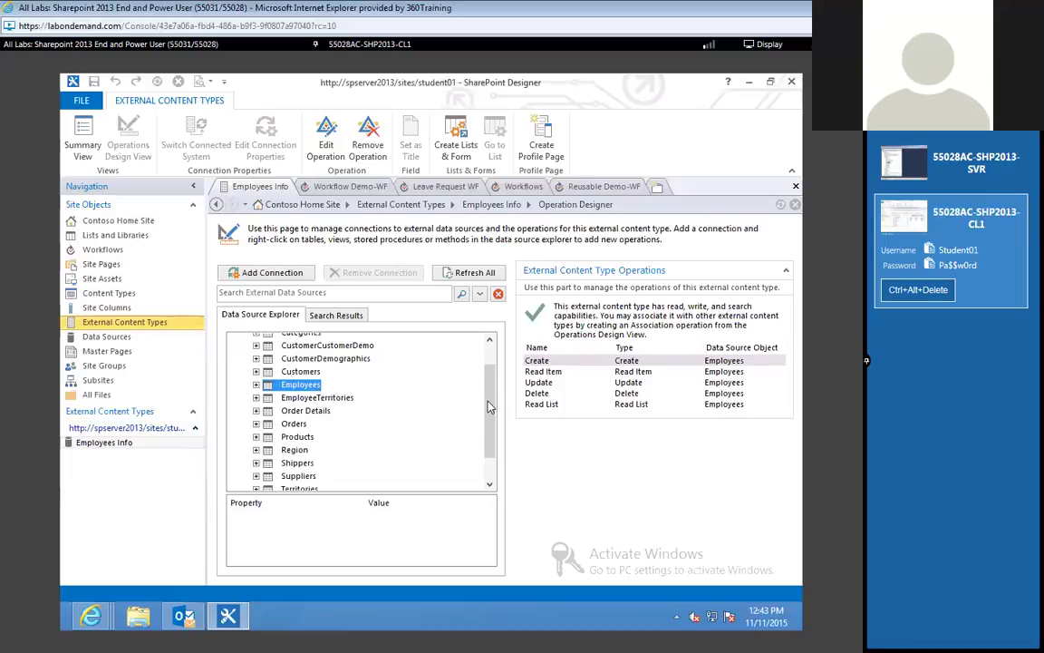
scroll(491, 367, "up", 2)
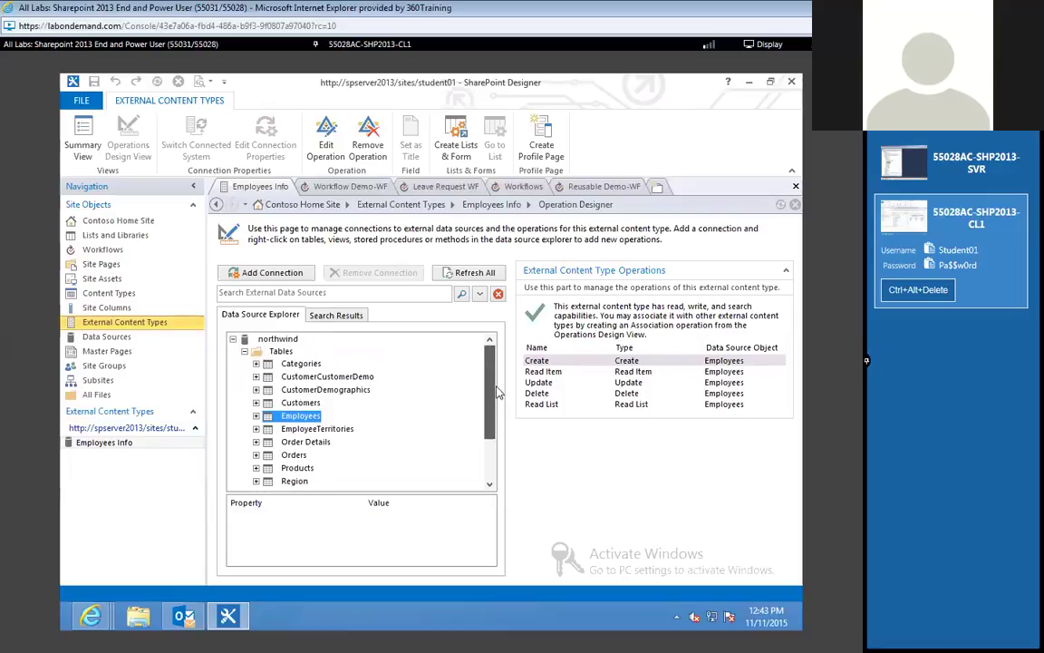
scroll(496, 391, "down", 1)
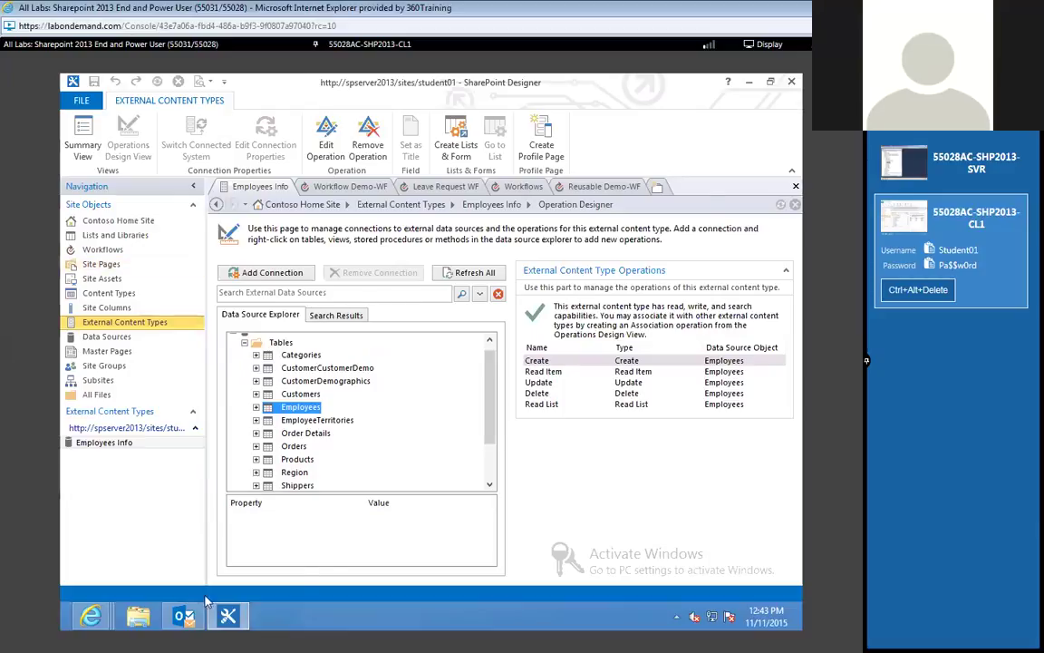
Switch to Internet Explorer, close the separate Add a Workflow window and return to the Contoso Home Site signed in as Student01.
mouse_move(88, 623)
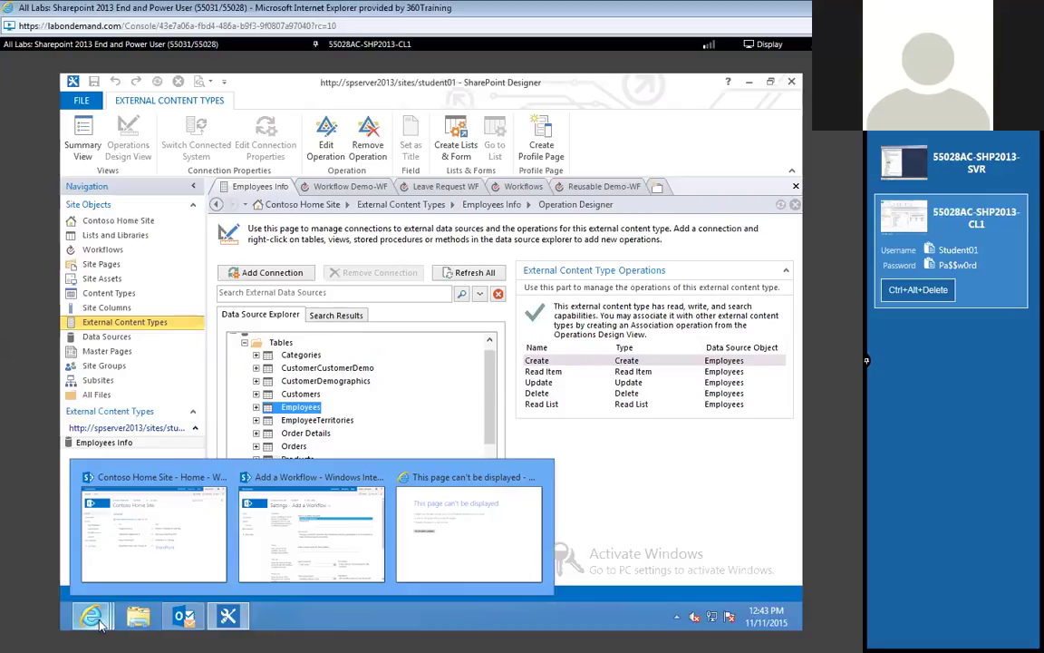
left_click(145, 546)
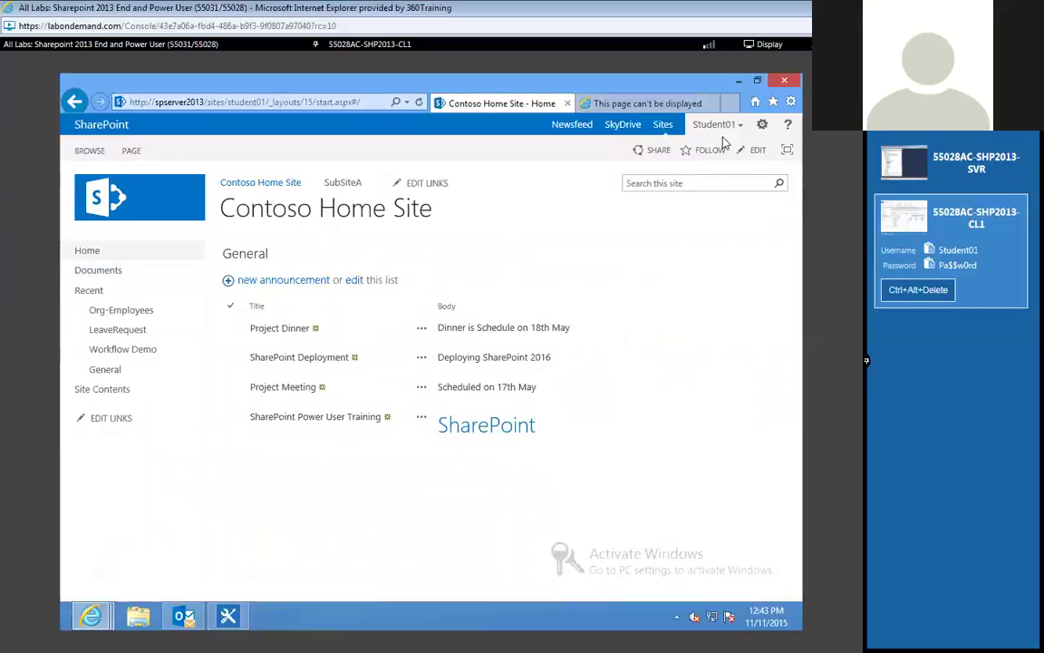
left_click(319, 399)
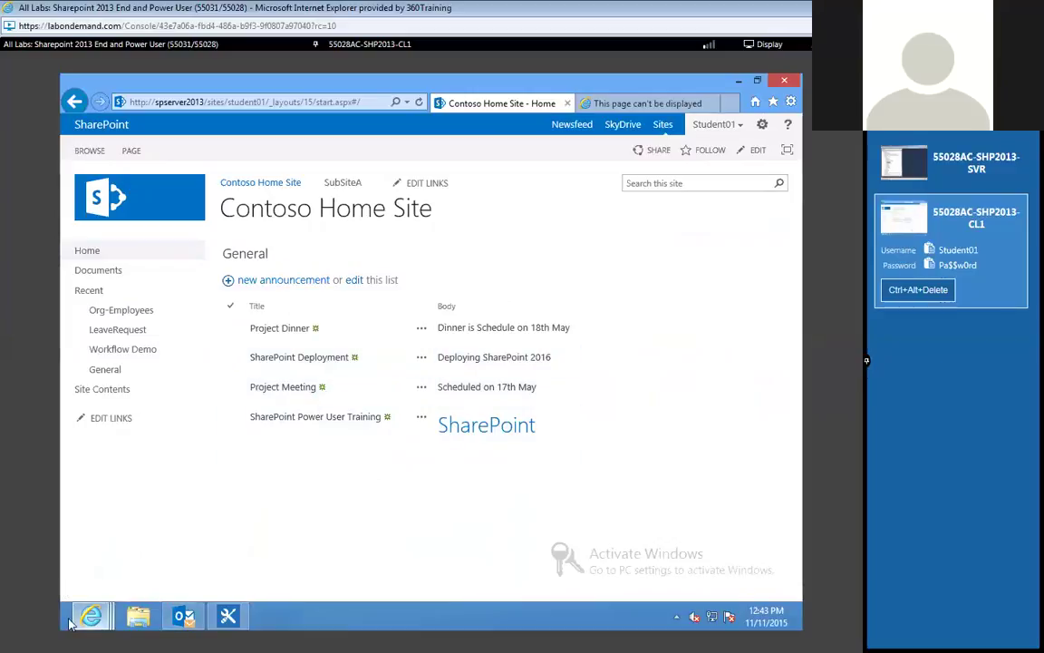
mouse_move(90, 618)
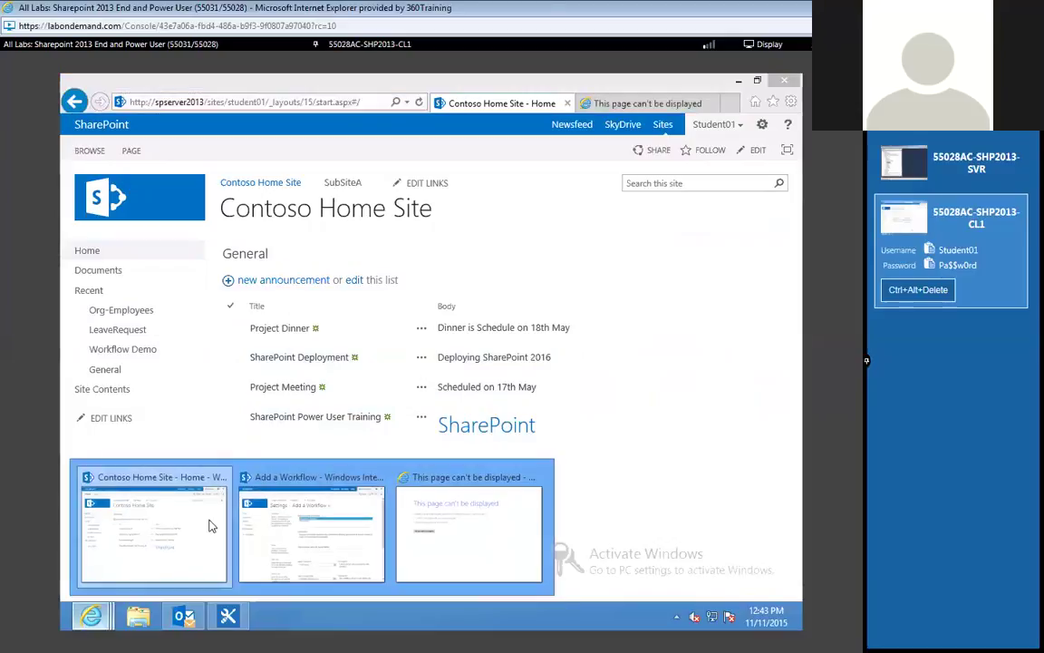
left_click(264, 522)
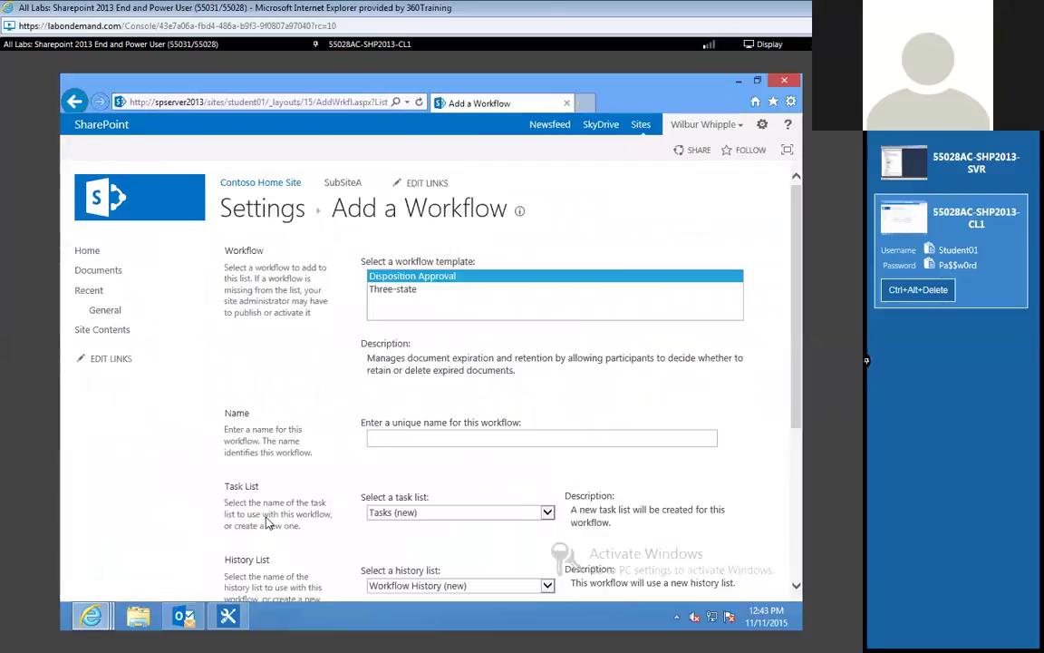
left_click(90, 251)
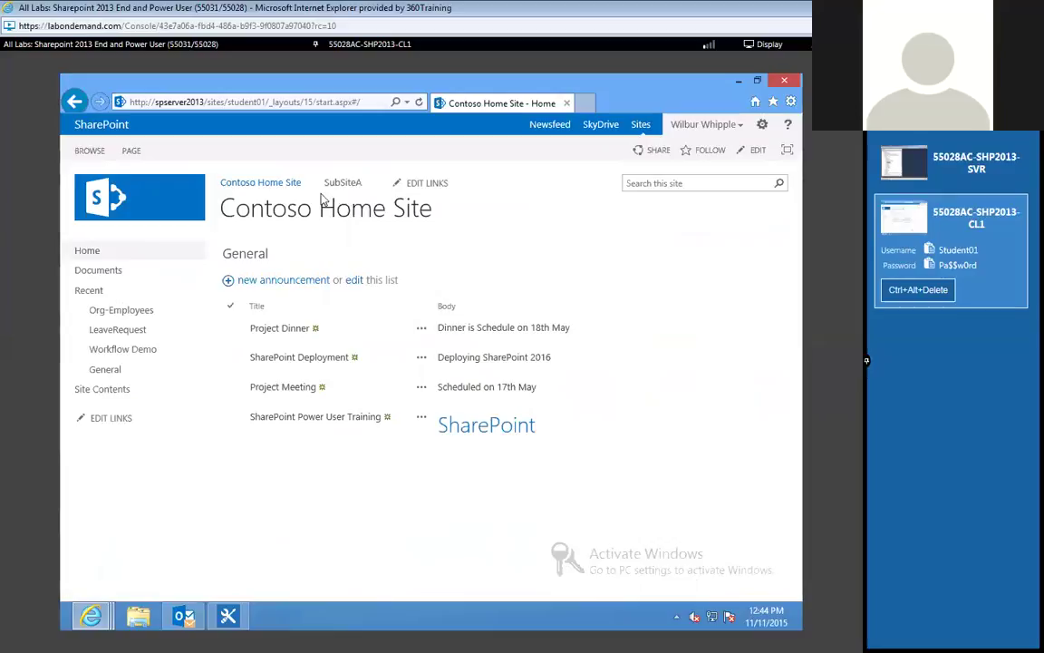
left_click(785, 81)
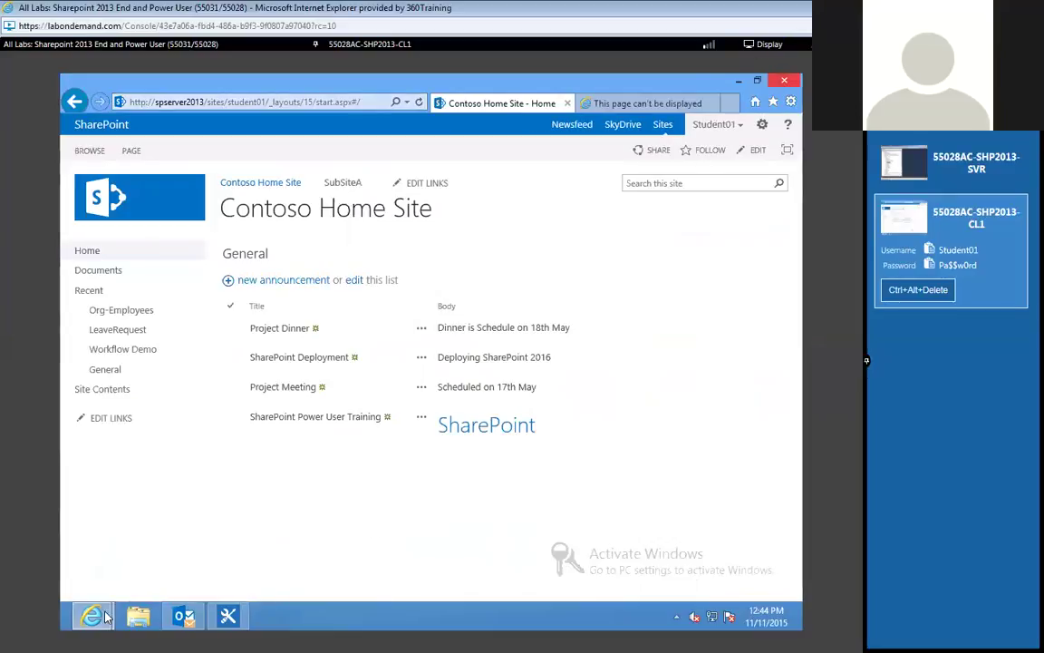
mouse_move(91, 616)
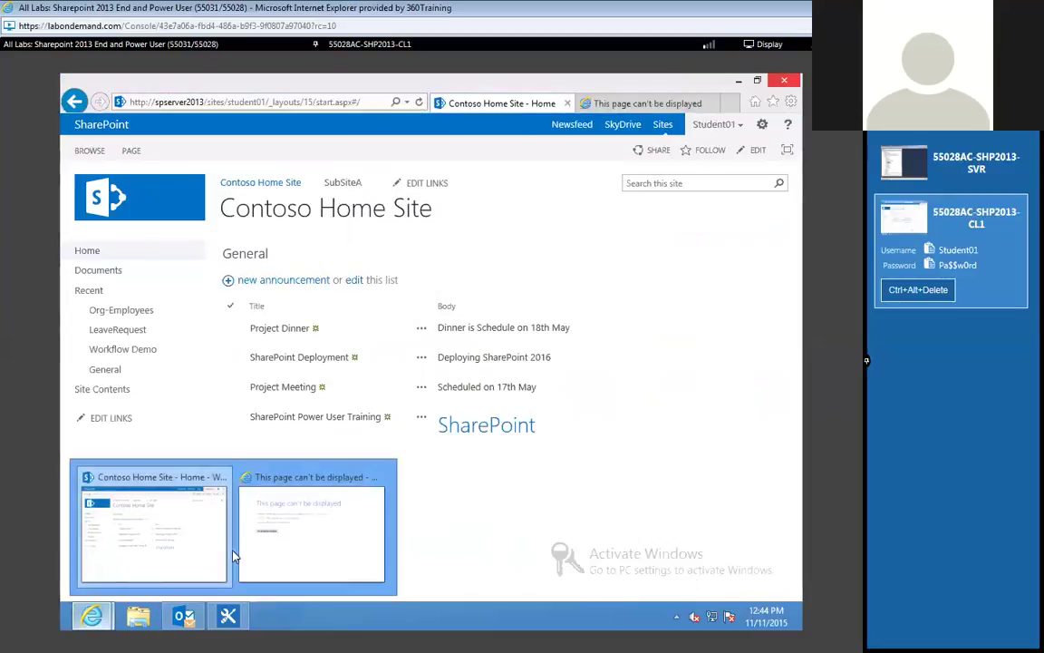
left_click(98, 560)
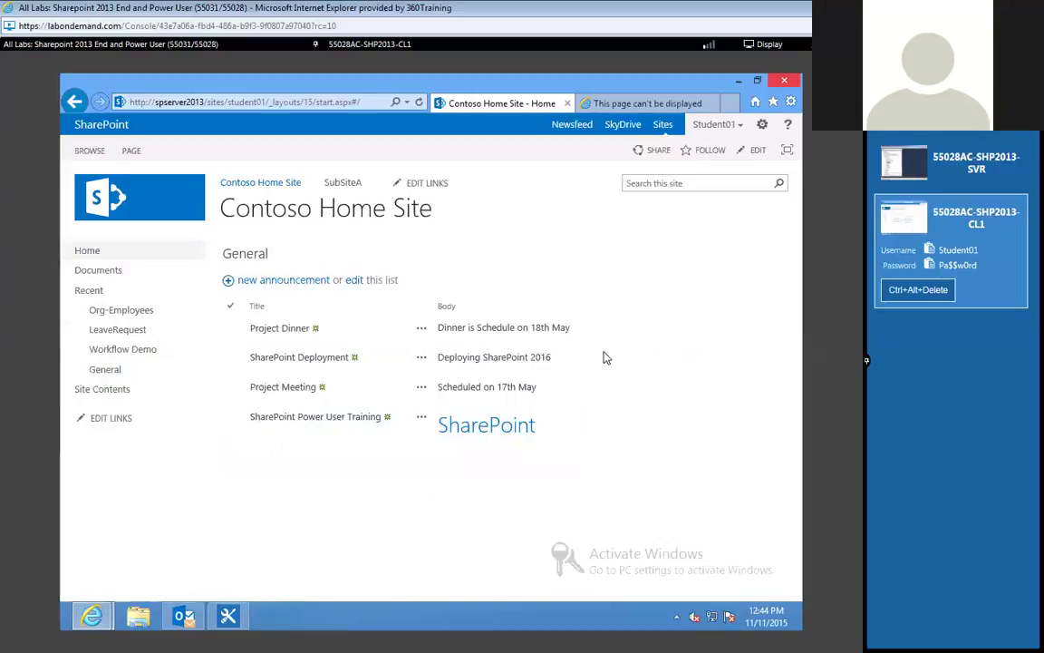
Start adding an External List app named Employees to the Contoso Home Site.
left_click(762, 126)
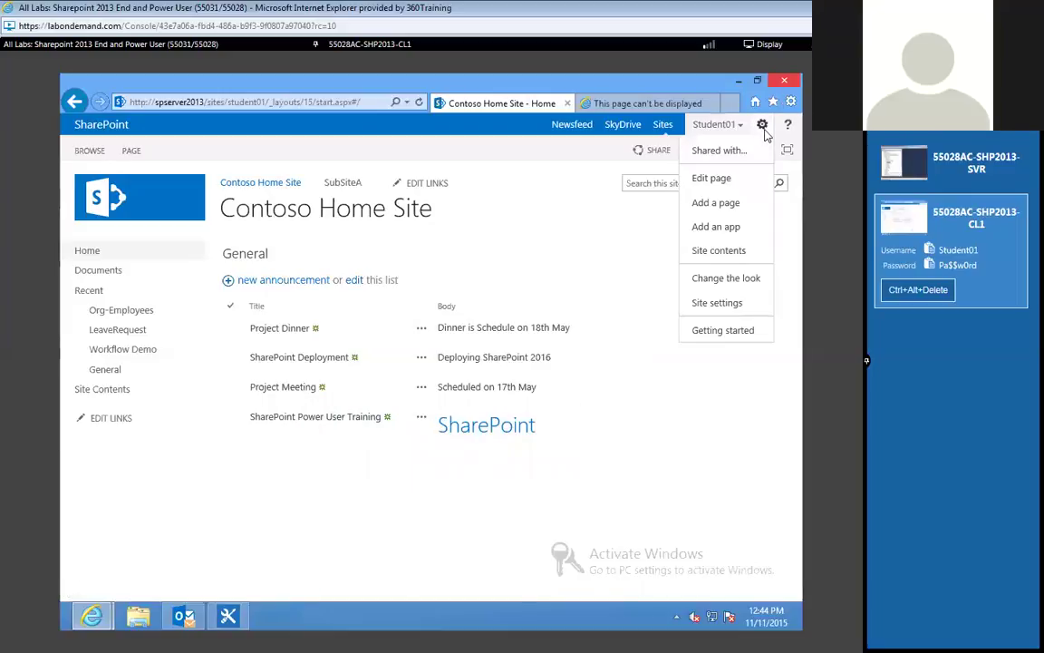
left_click(718, 229)
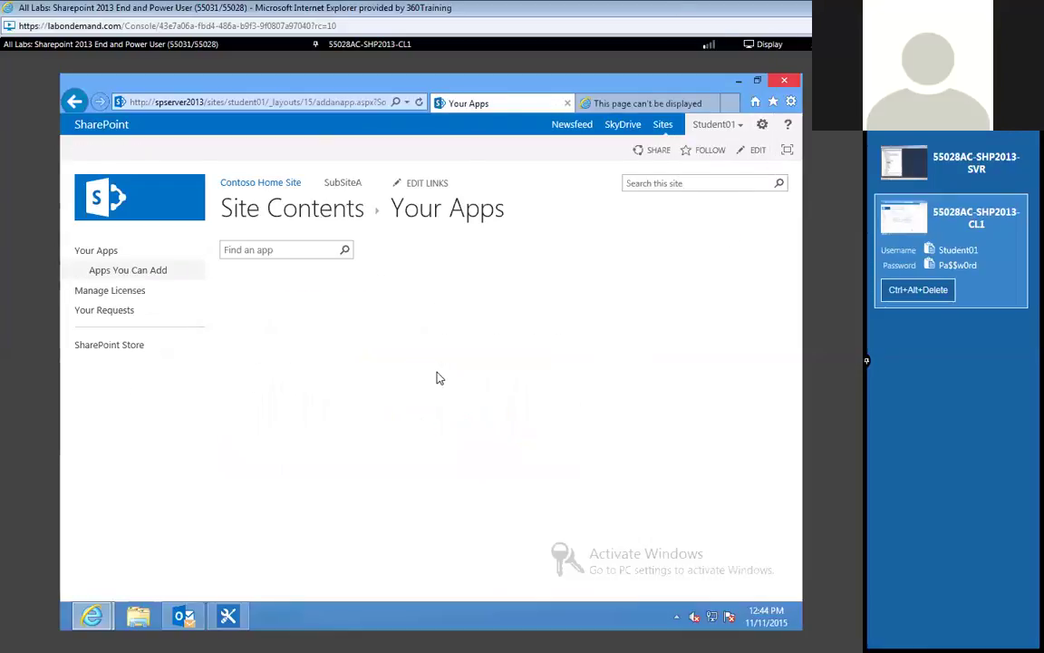
left_click_drag(800, 354, 798, 549)
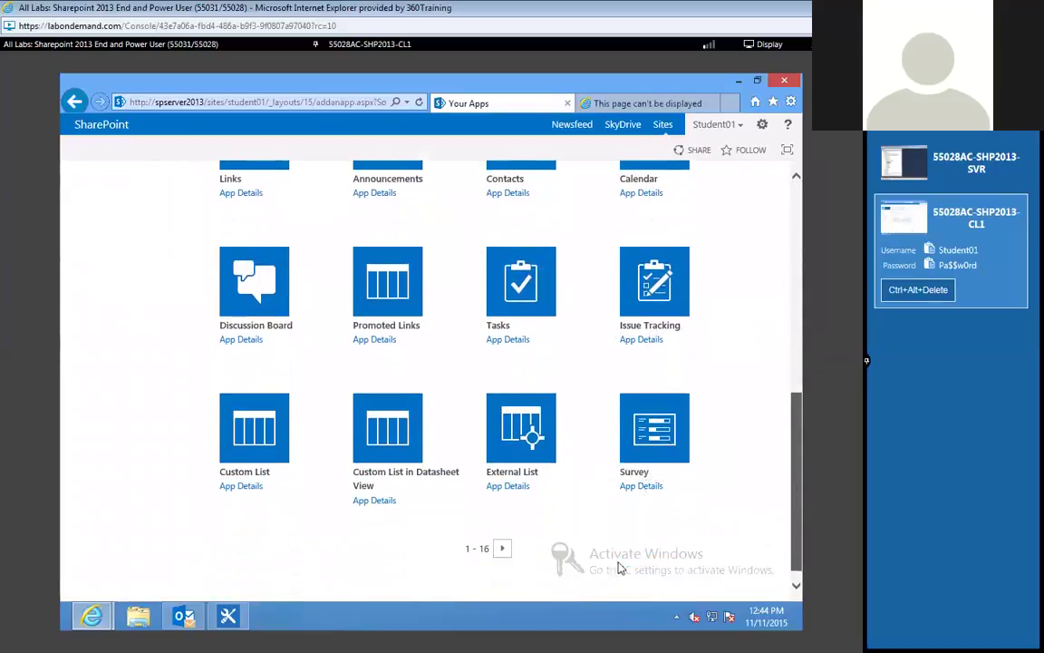
left_click(524, 456)
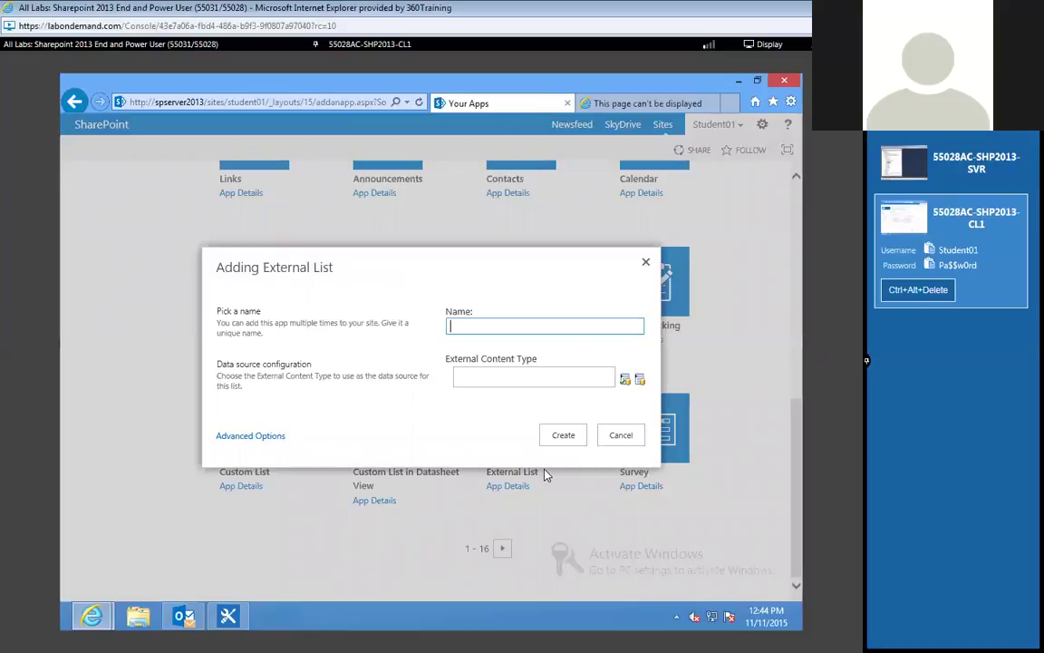
type("Emplo")
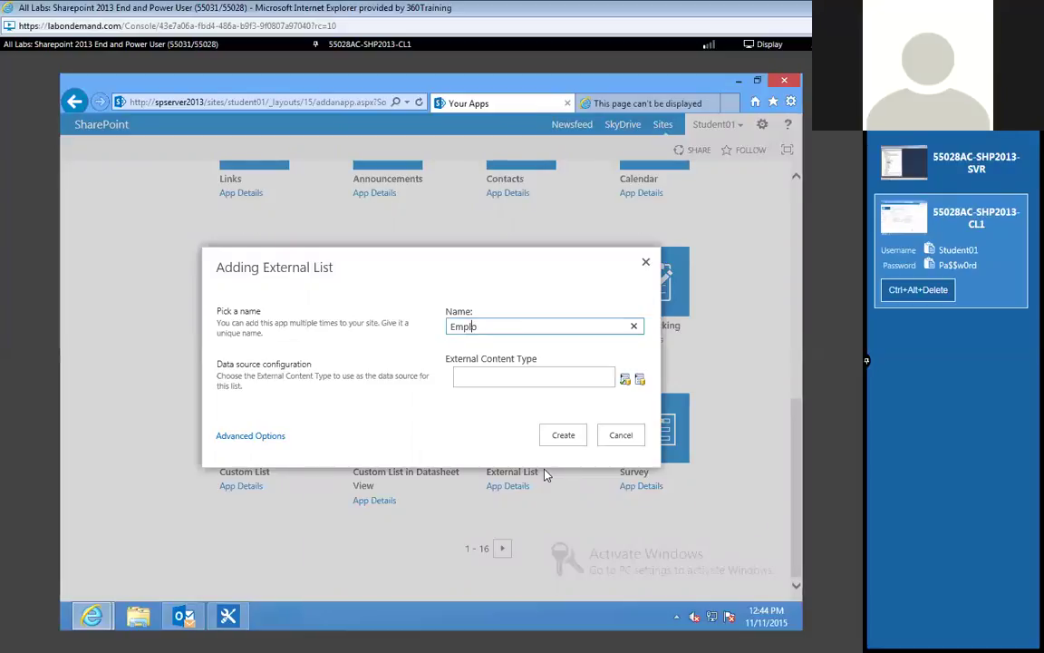
type("yees")
Choose Employees Info from the northwind data source as the external content type of the new list.
left_click(490, 384)
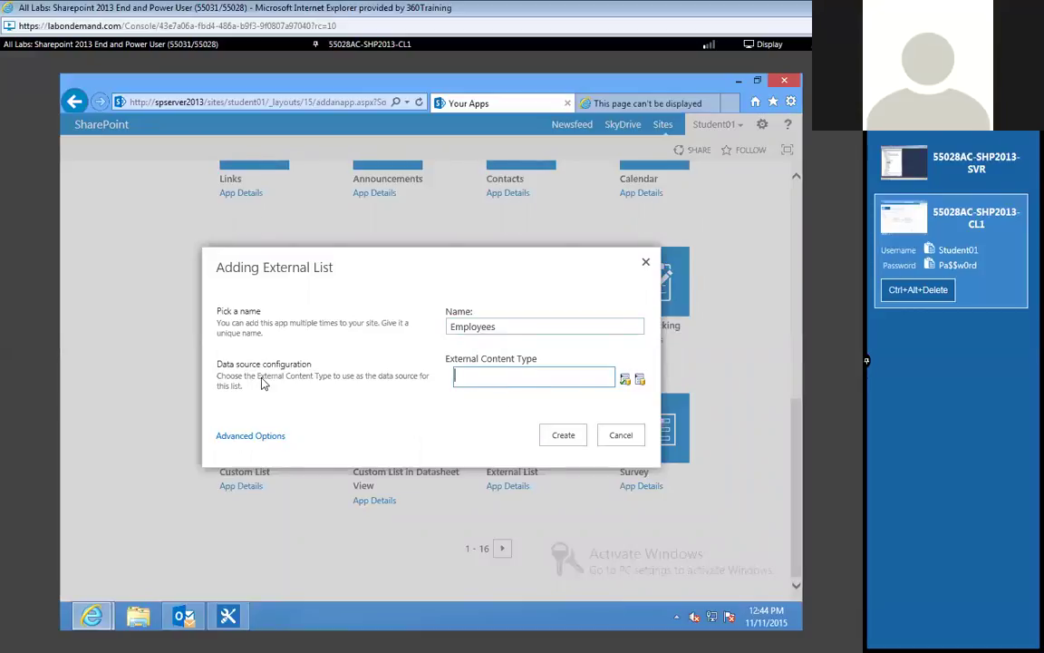
left_click_drag(258, 380, 329, 383)
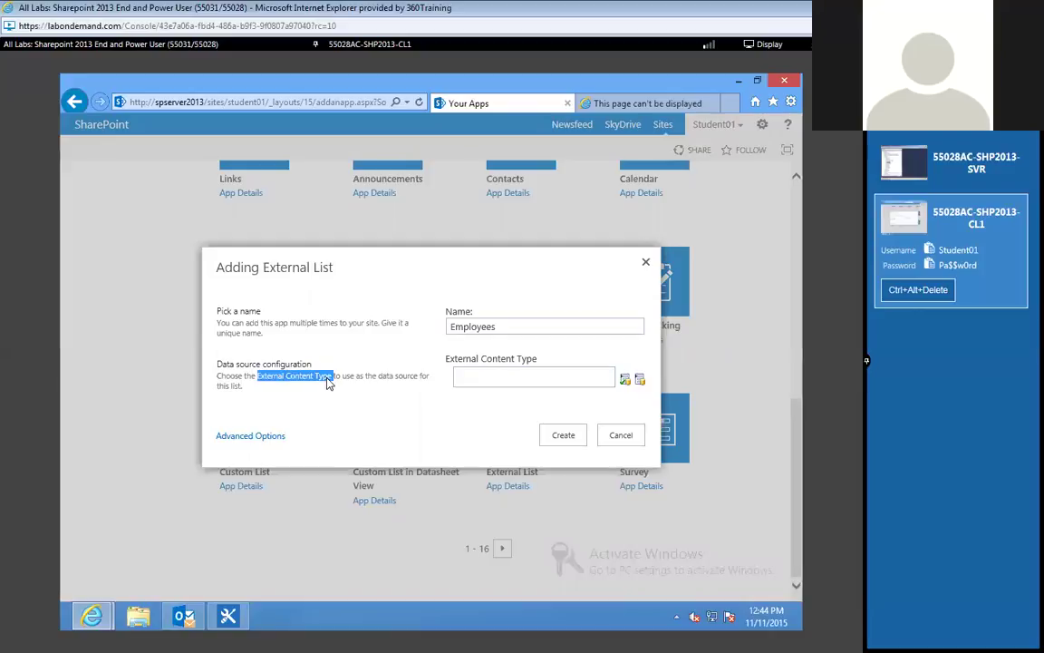
left_click(639, 382)
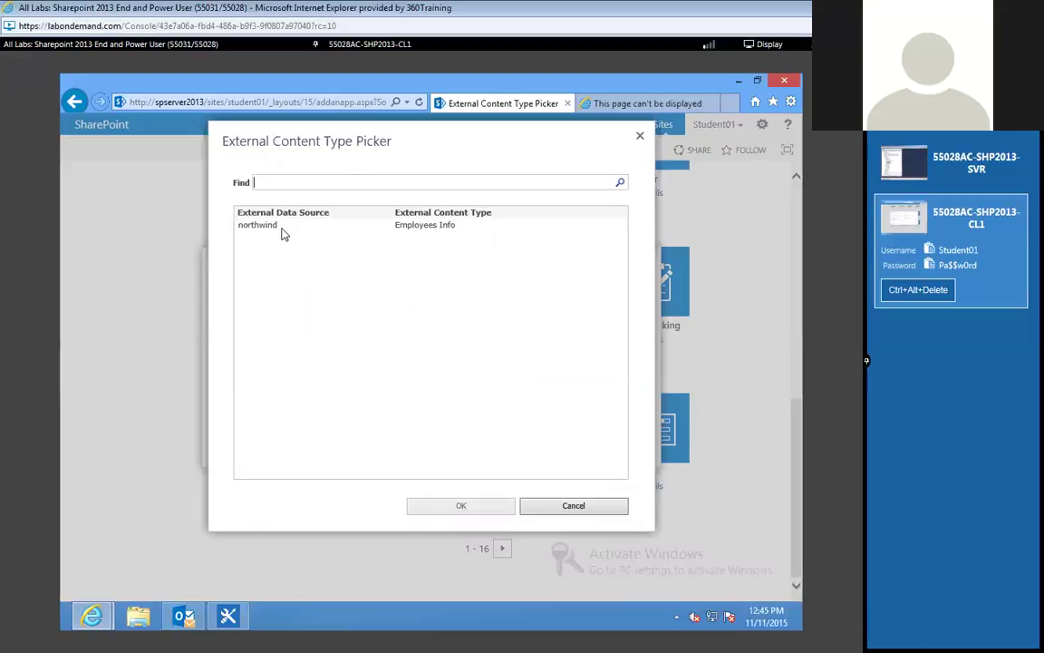
left_click(268, 231)
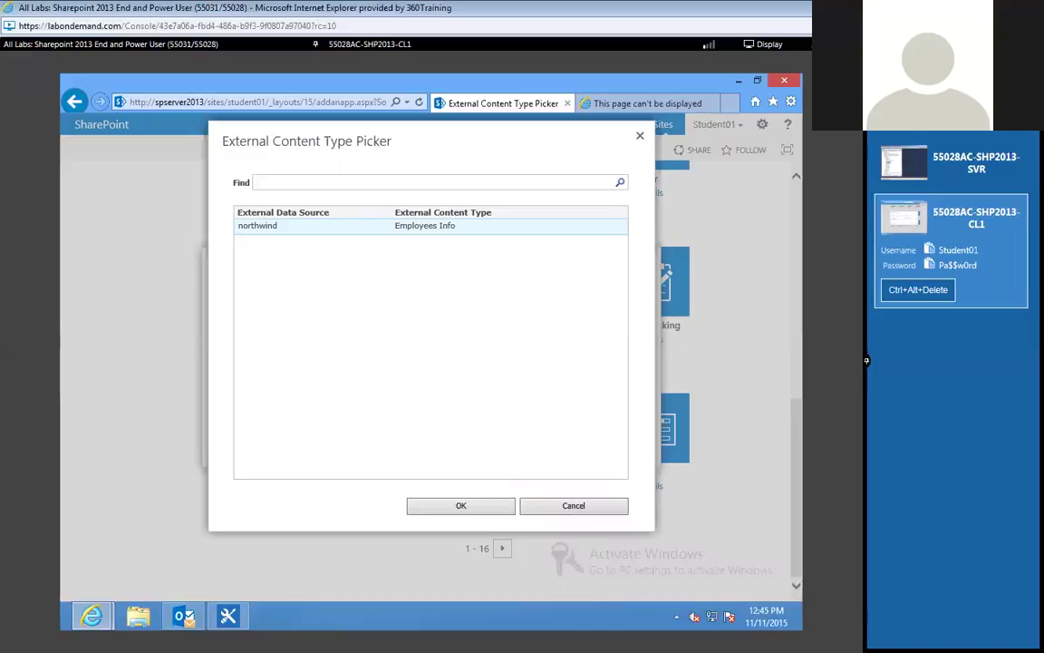
left_click(234, 624)
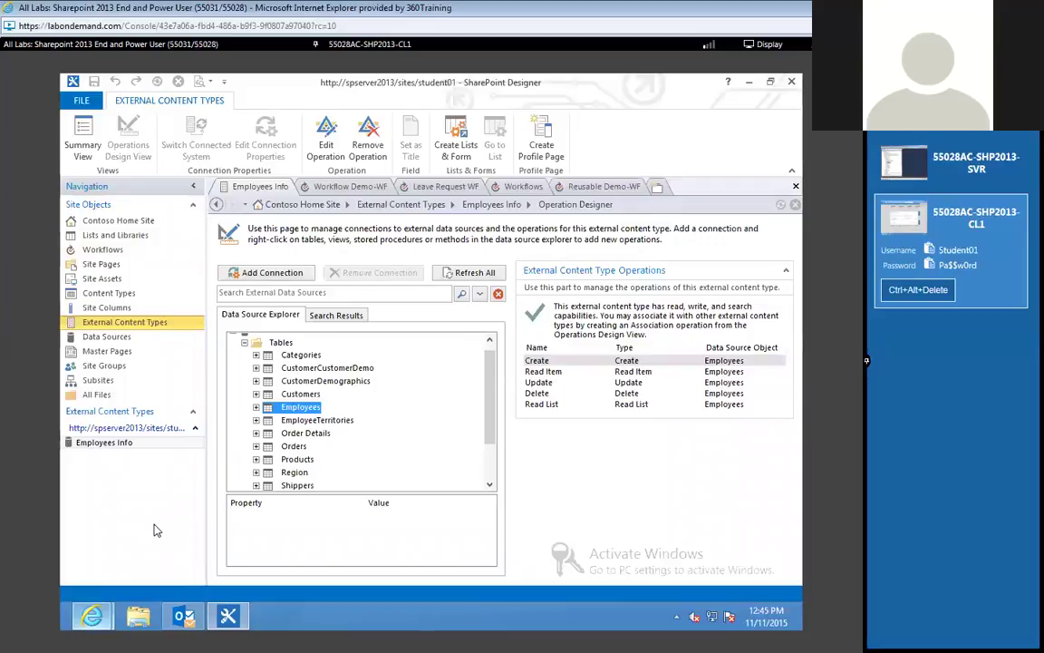
left_click(154, 530)
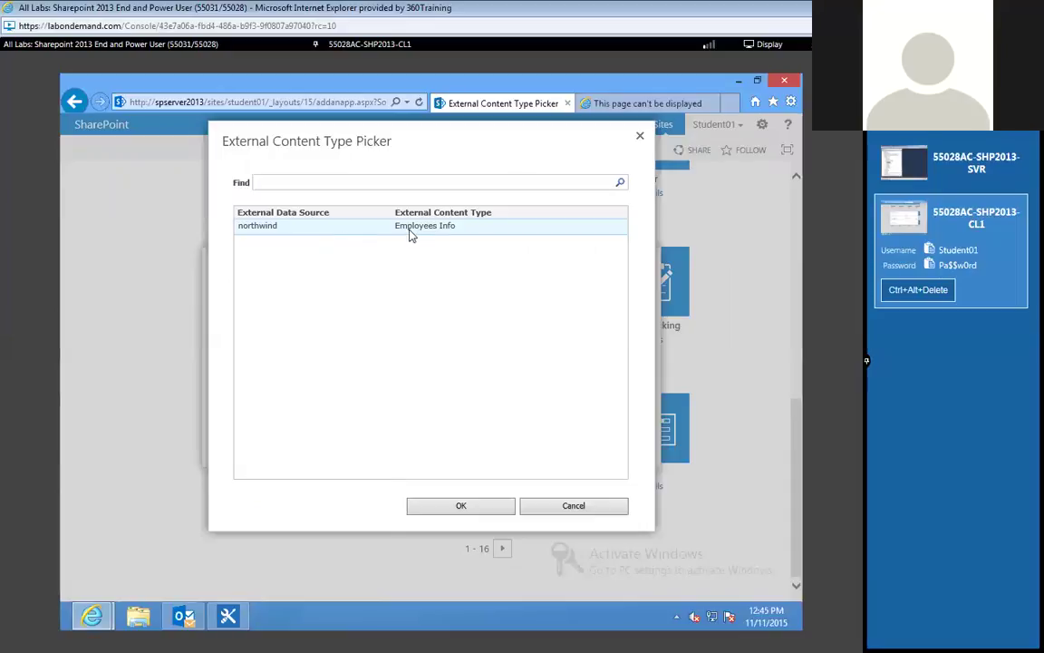
left_click(477, 513)
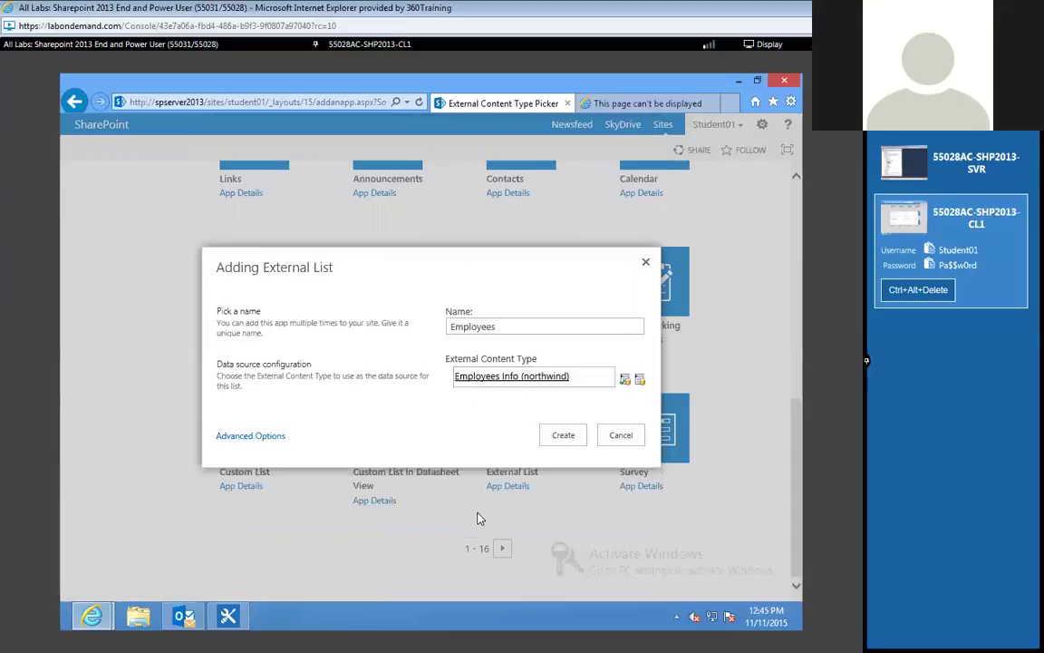
Create the Employees external list and open it.
left_click(561, 440)
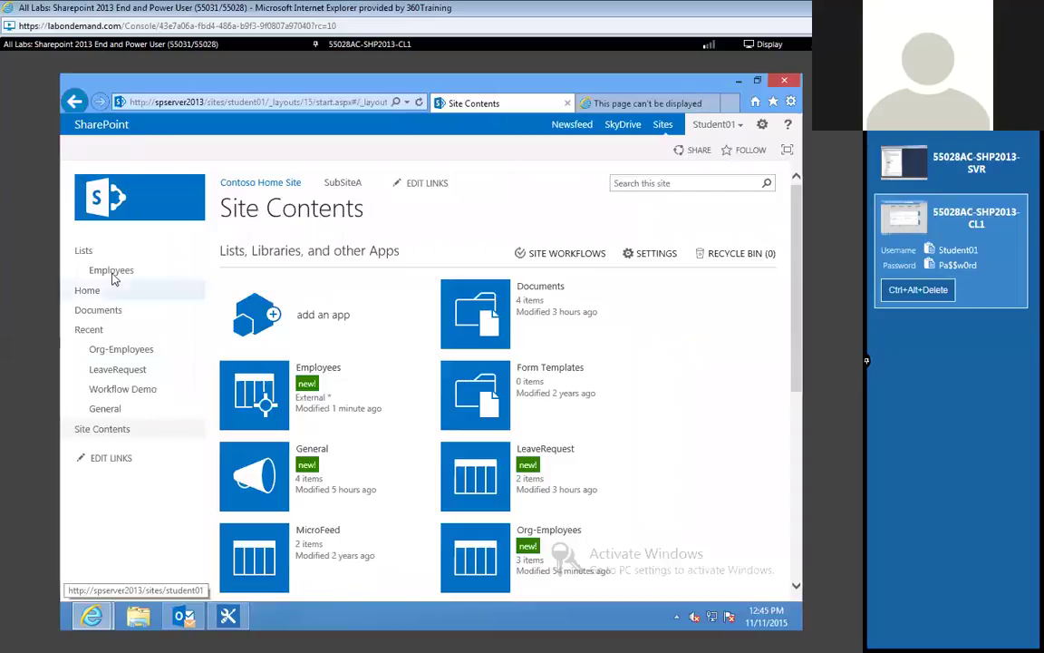
left_click(112, 271)
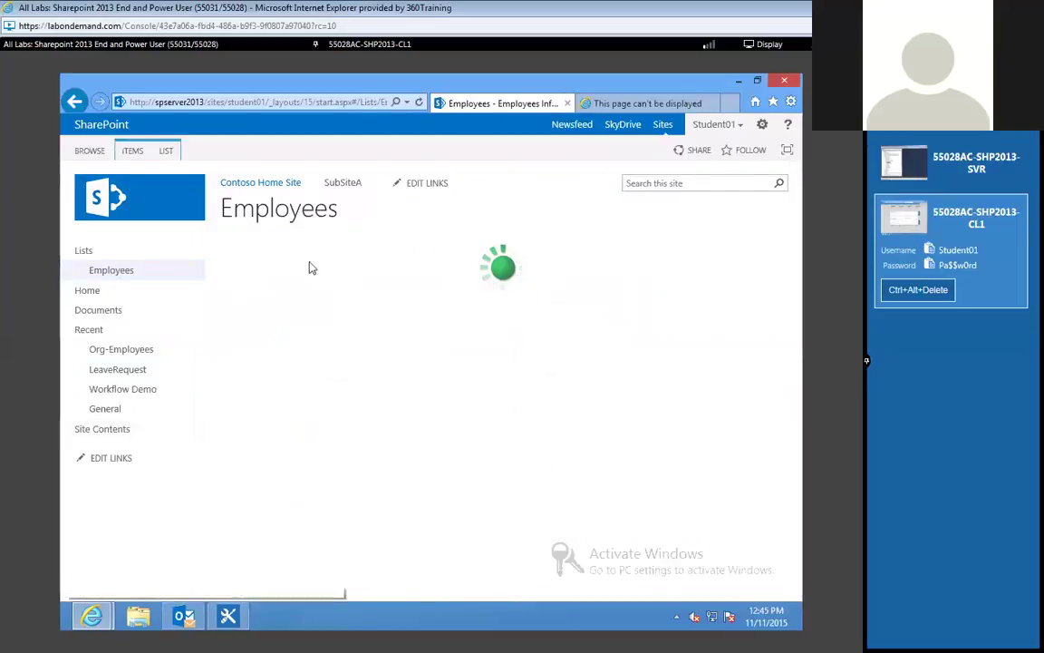
Look through the Employees external list and view the edit form of the EmployeeID 2 item, leaving it without saving.
left_click_drag(406, 600, 614, 602)
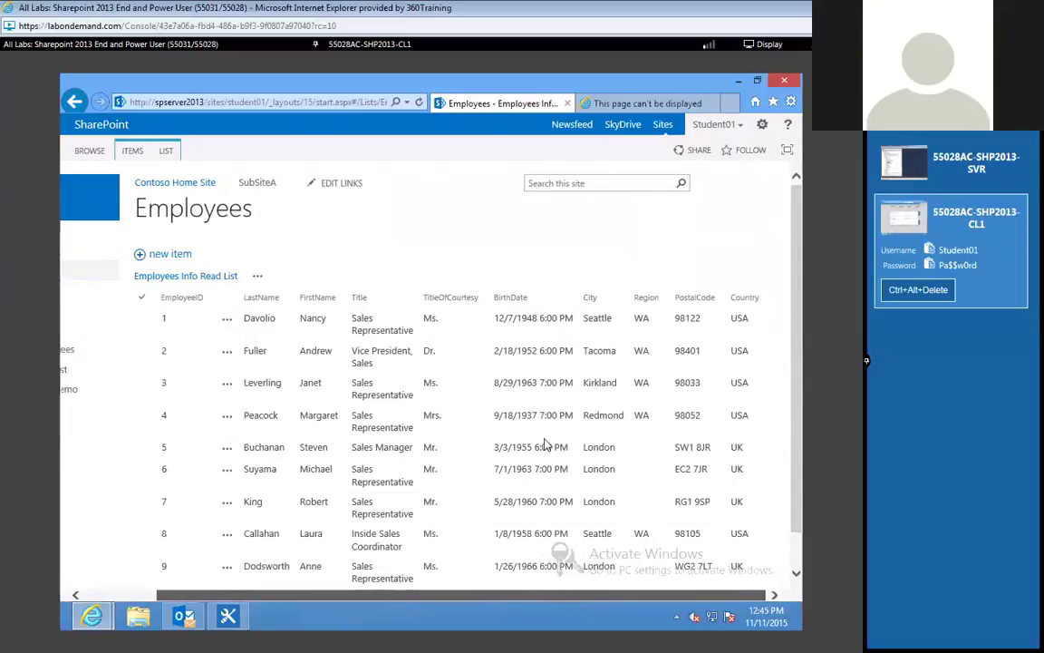
scroll(547, 444, "down", 2)
scroll(544, 442, "up", 2)
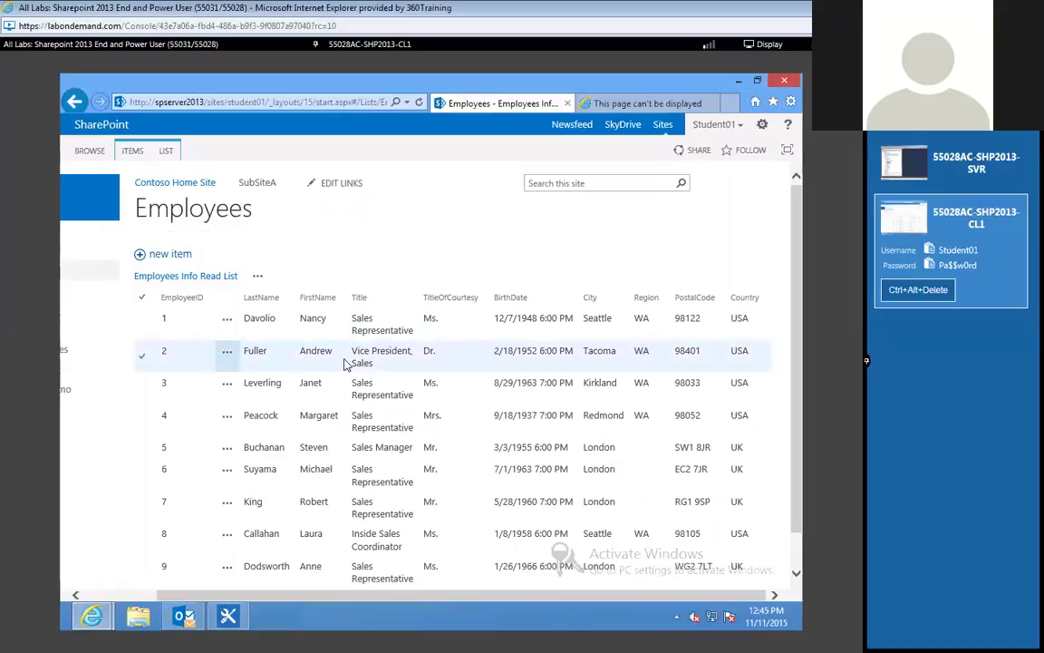
left_click(227, 355)
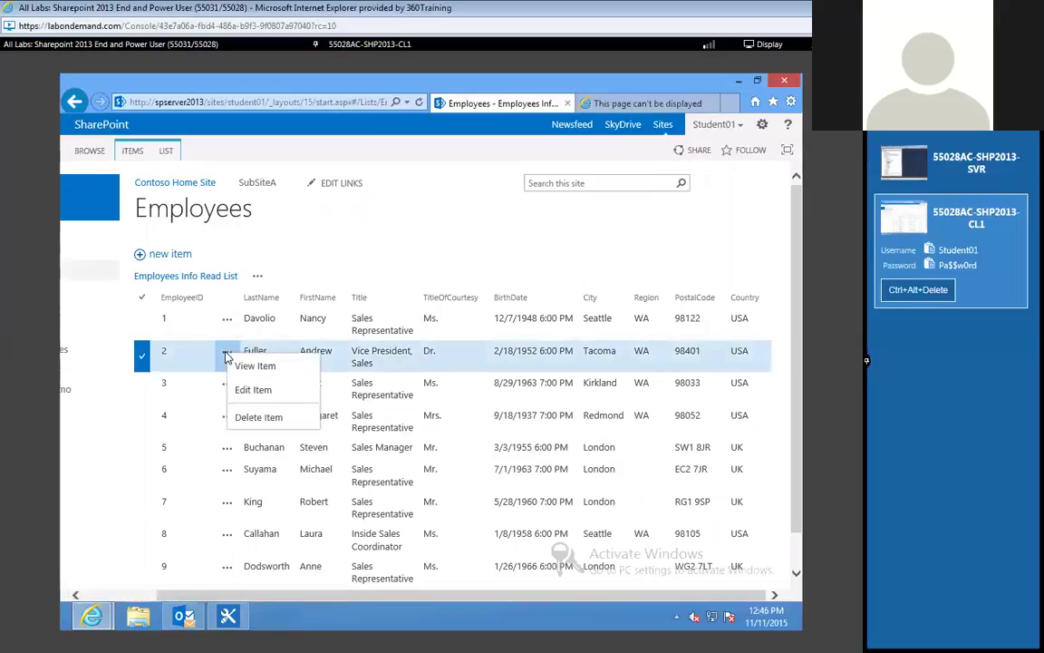
left_click(258, 394)
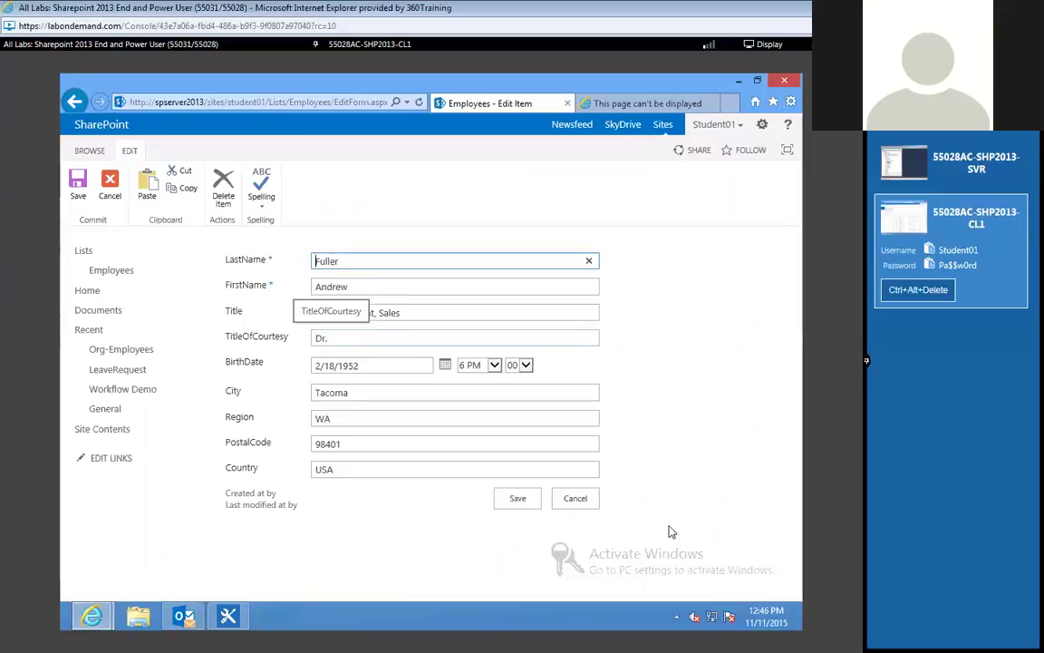
left_click(576, 500)
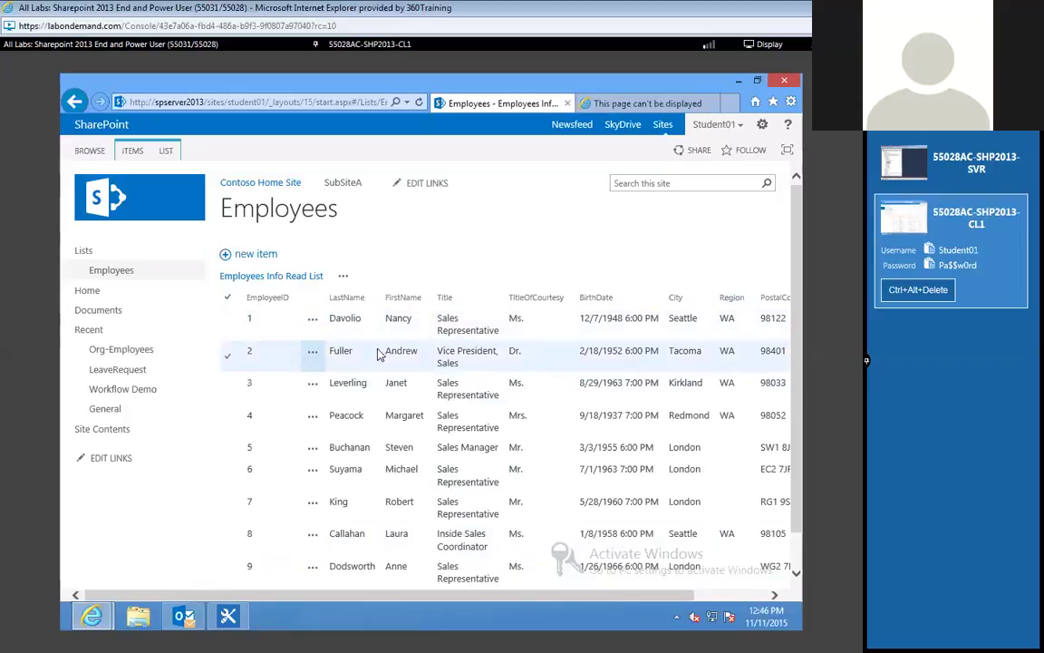
Open the Org-Employees list and start a new column named Employee with the External Data type.
left_click(133, 353)
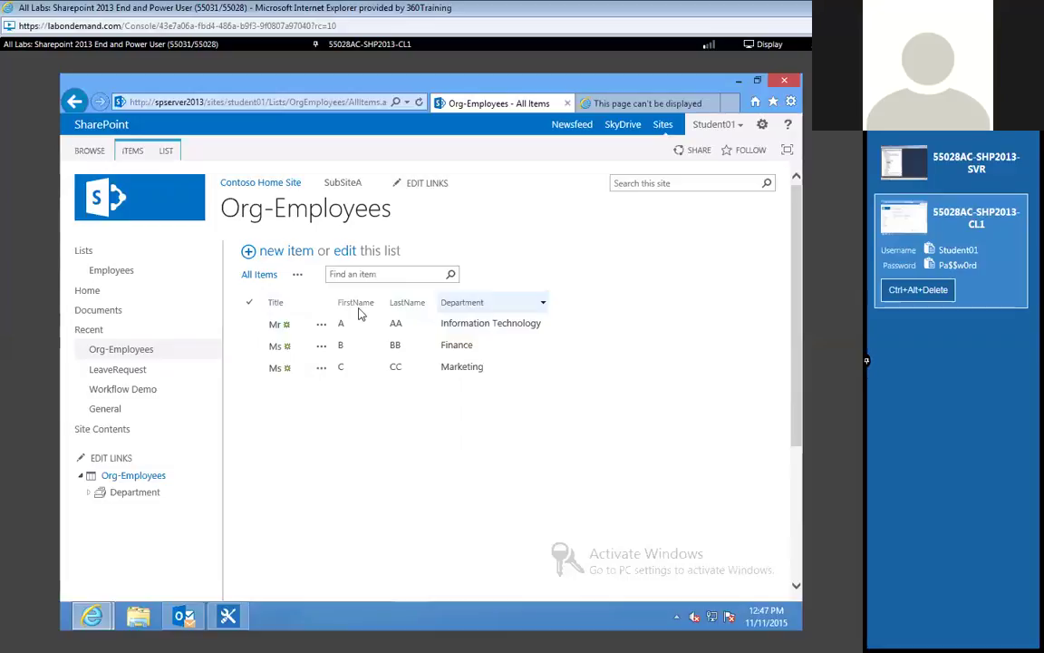
left_click(166, 153)
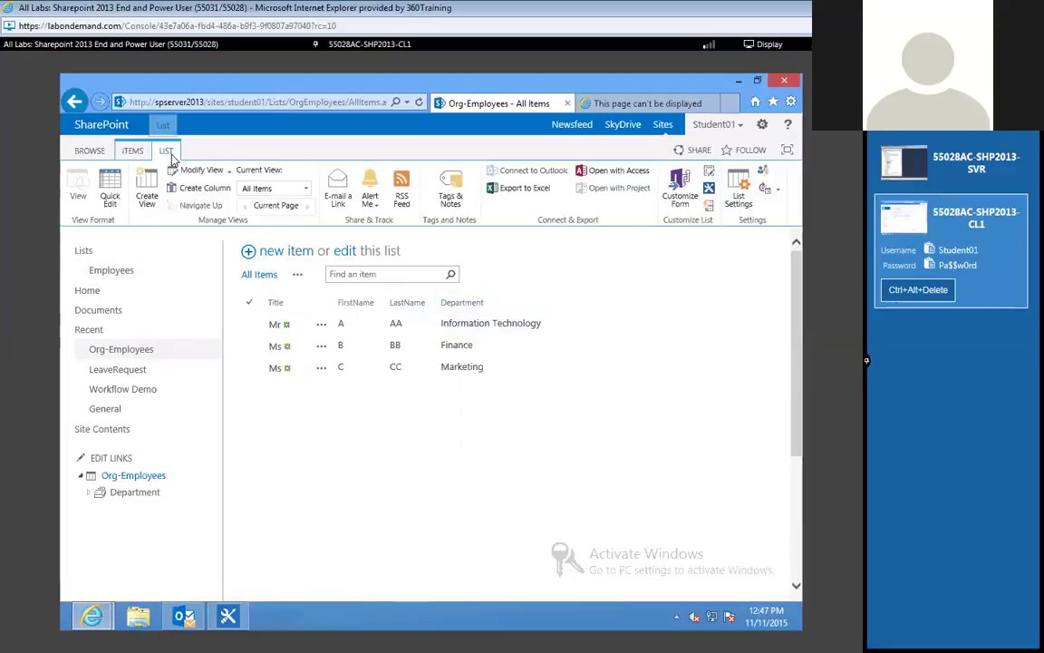
left_click(207, 193)
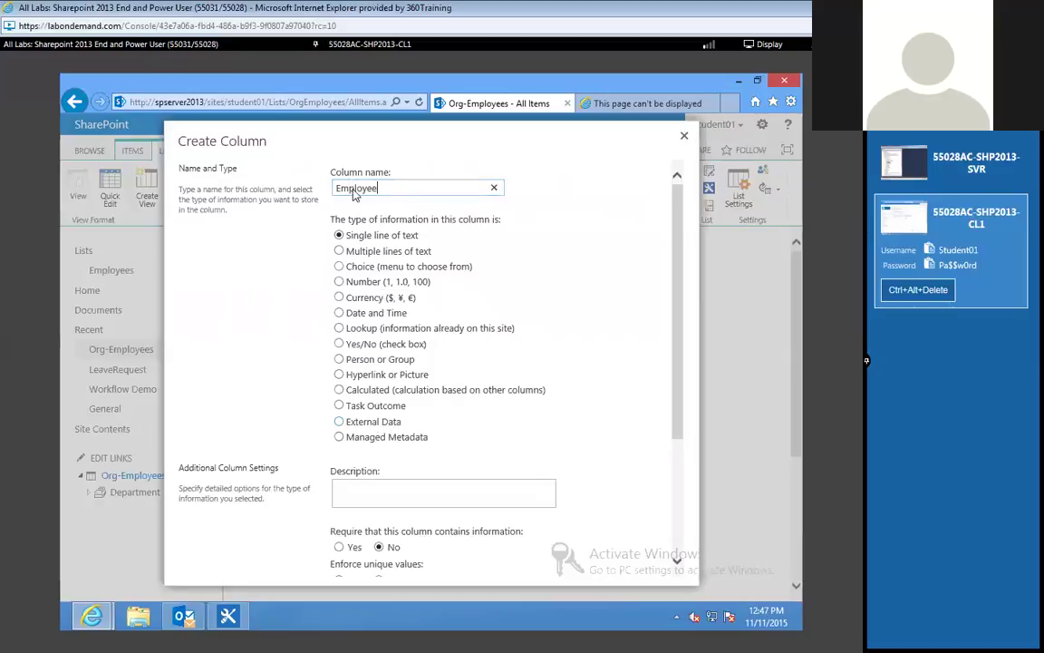
left_click(338, 422)
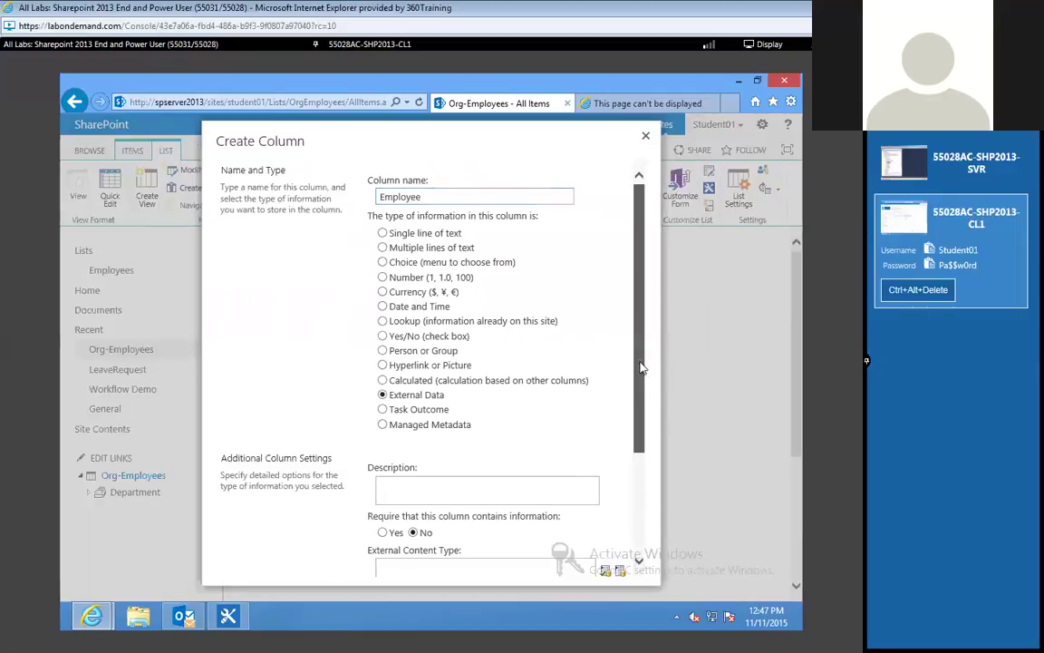
Select Employees Info from the northwind data source as the Employee column's external content type.
scroll(646, 408, "down", 1)
scroll(653, 501, "down", 3)
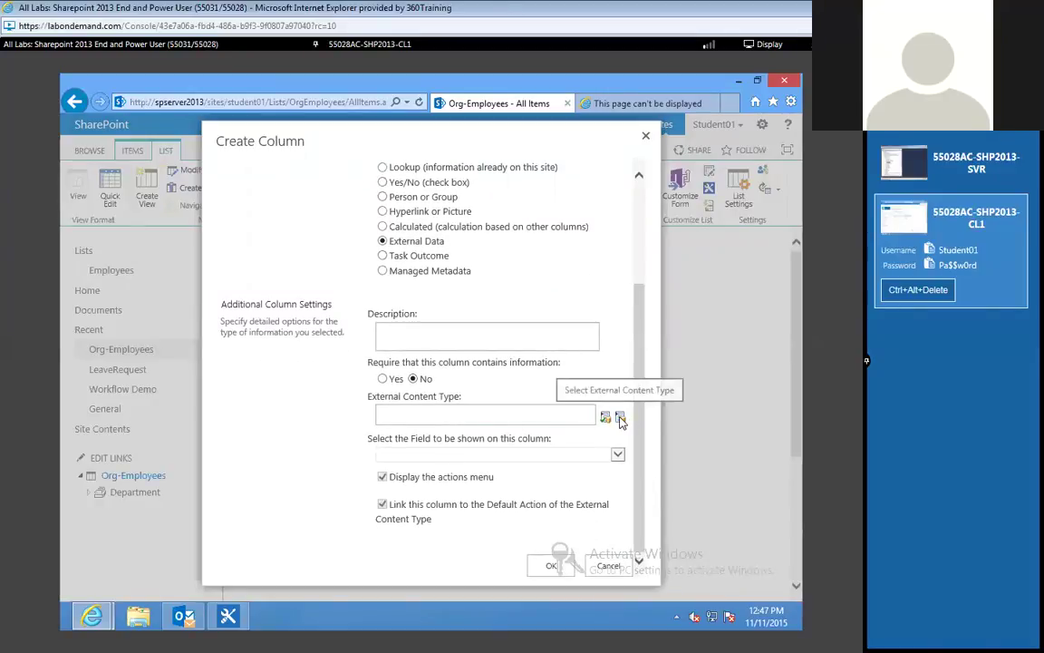
left_click(621, 418)
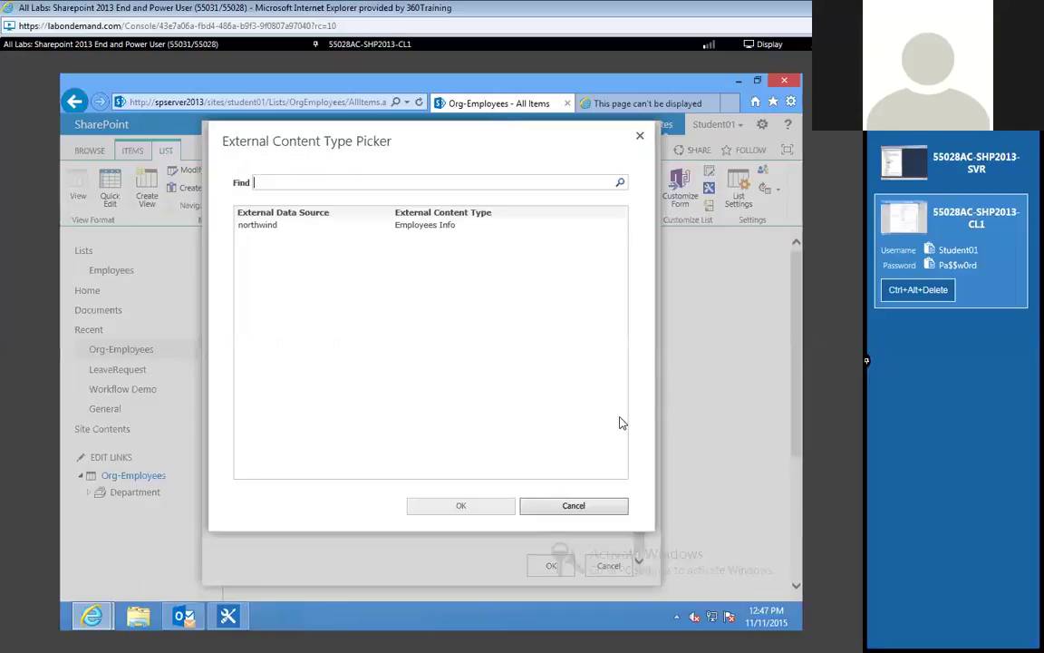
left_click(263, 227)
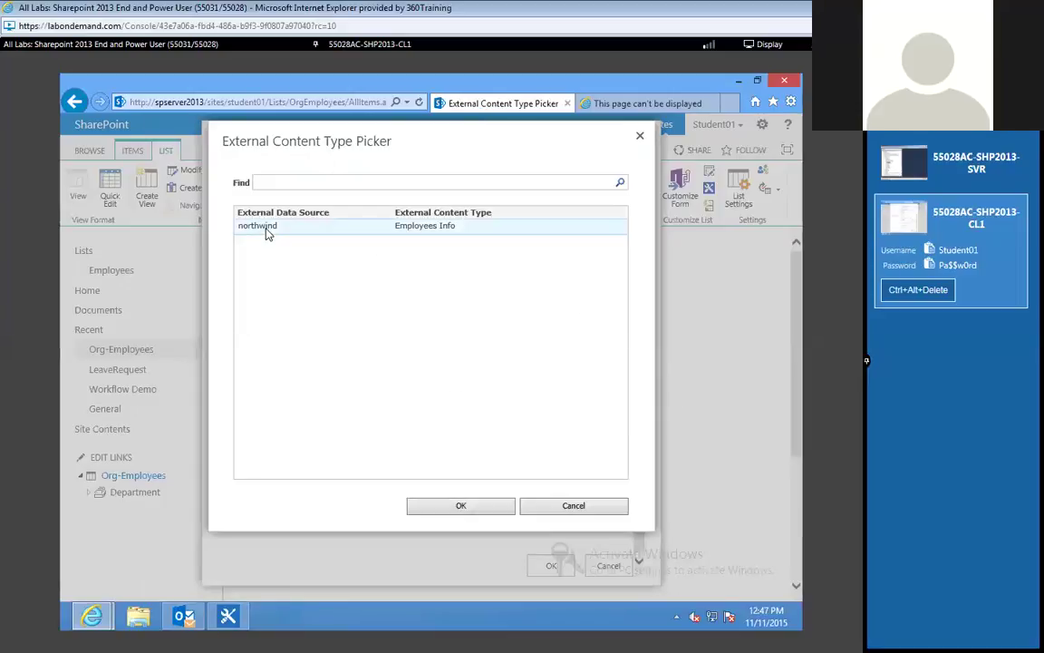
left_click(457, 505)
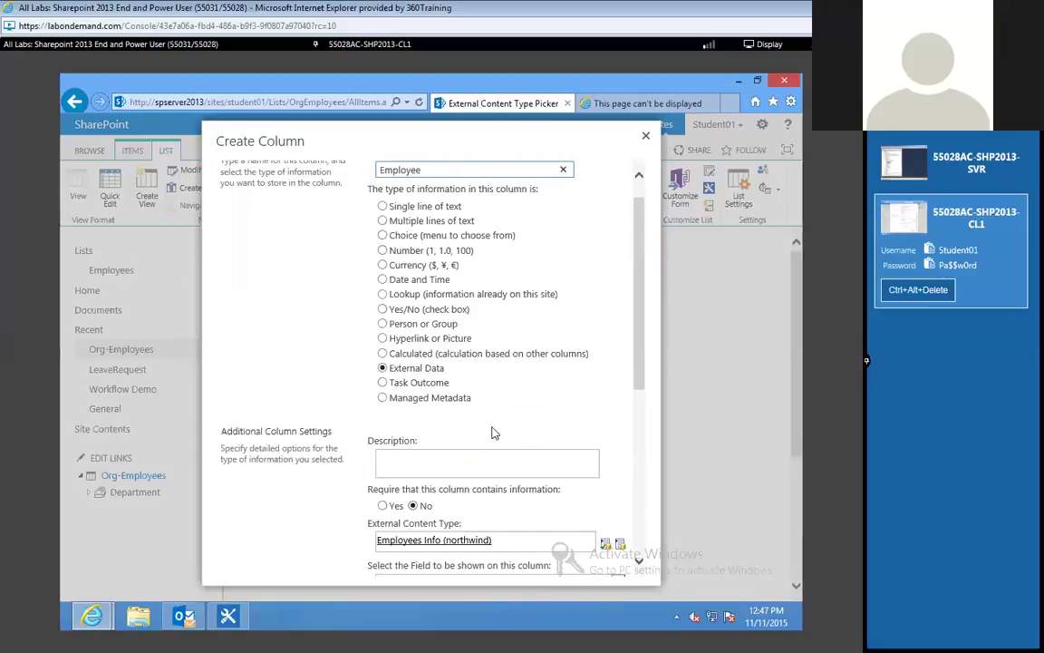
Set FirstName as the field shown in the Employee column and create the column.
scroll(521, 417, "down", 6)
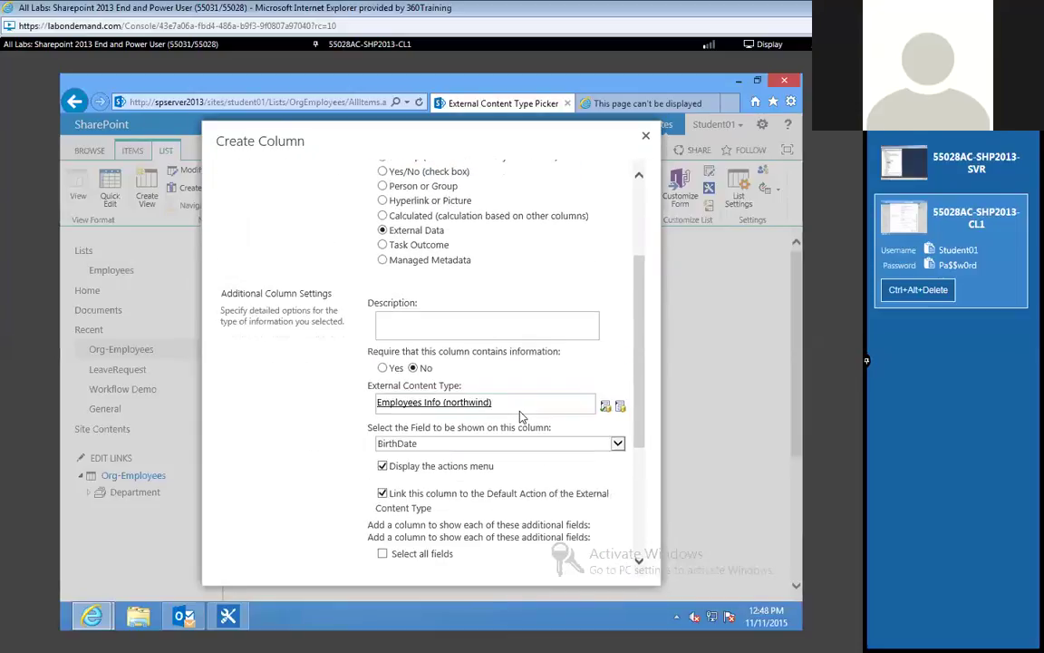
scroll(521, 417, "down", 1)
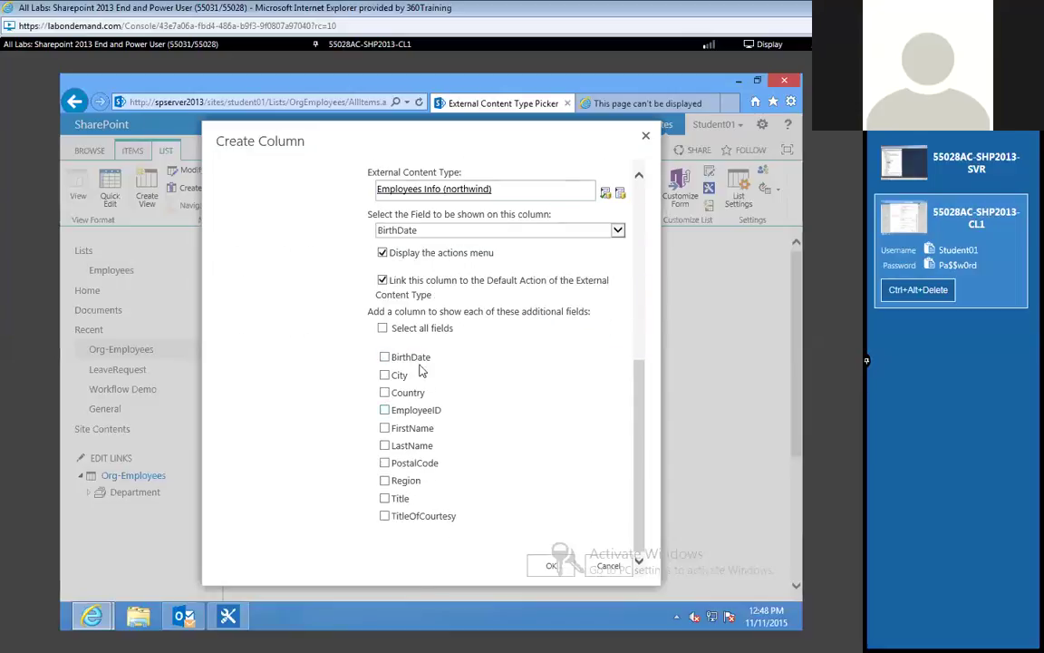
left_click(618, 231)
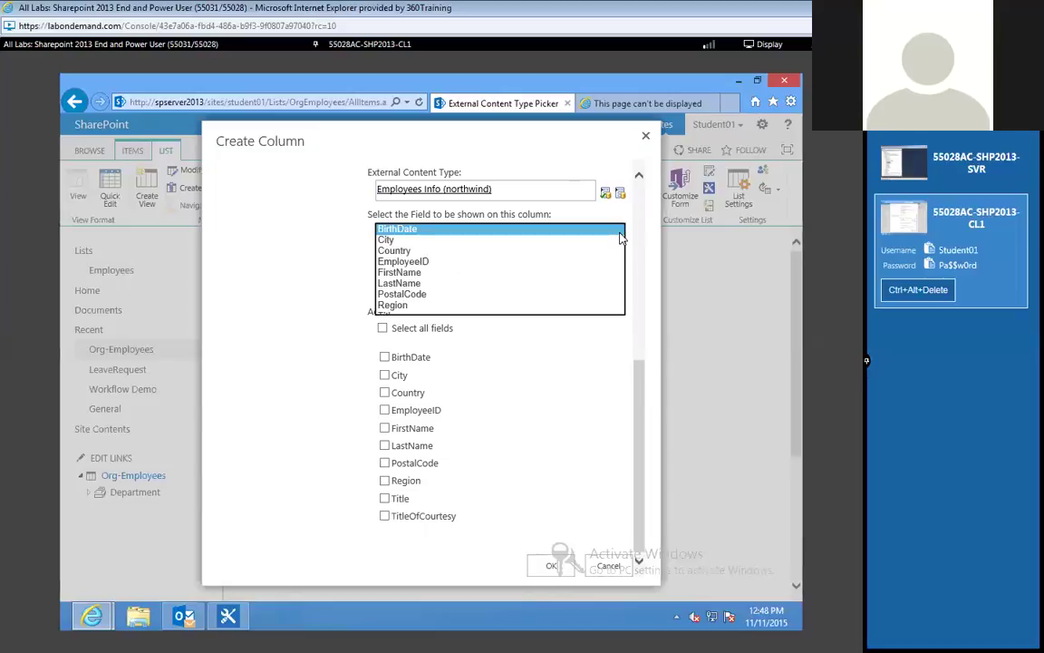
left_click(394, 250)
left_click(545, 567)
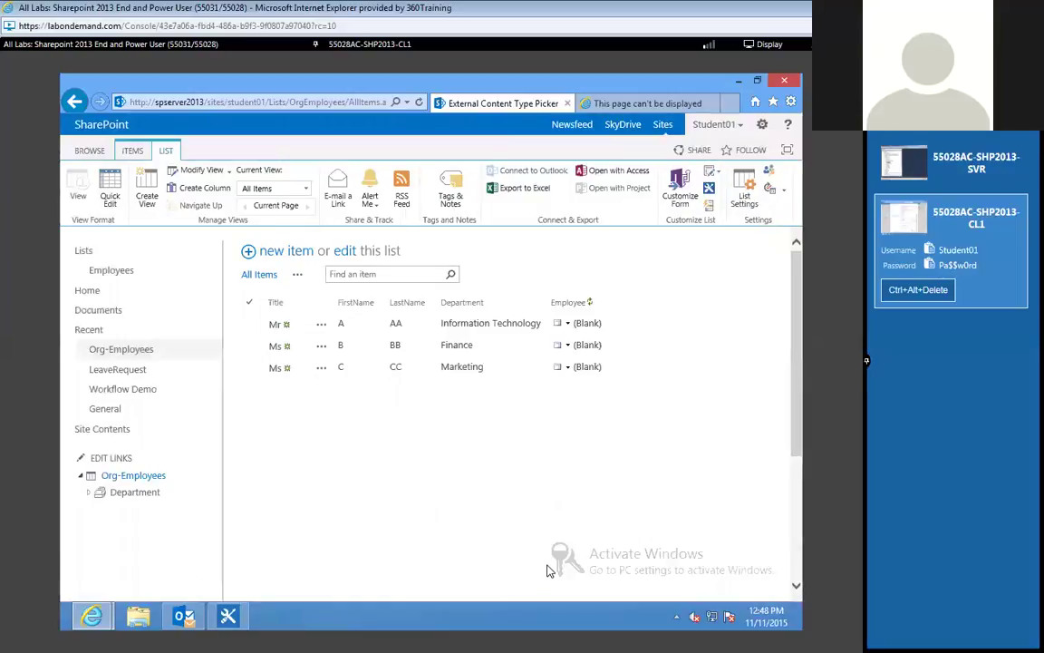
Edit the Org-Employees item in the Information Technology department, assign the EmployeeID 4 record to its Employee field and save the item.
left_click(560, 325)
left_click(250, 324)
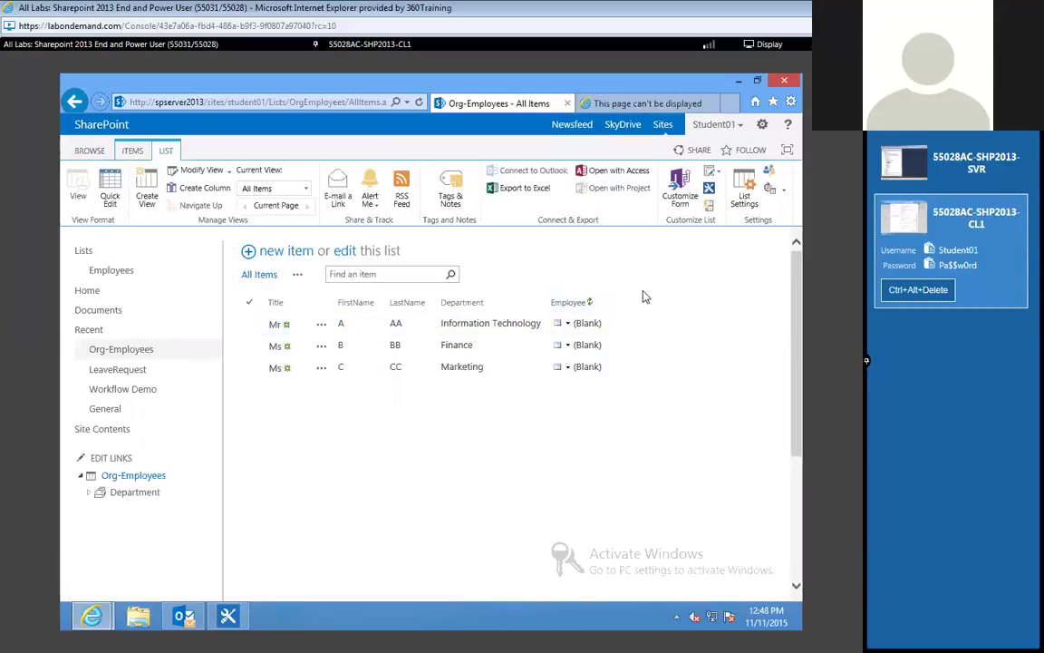
left_click(321, 328)
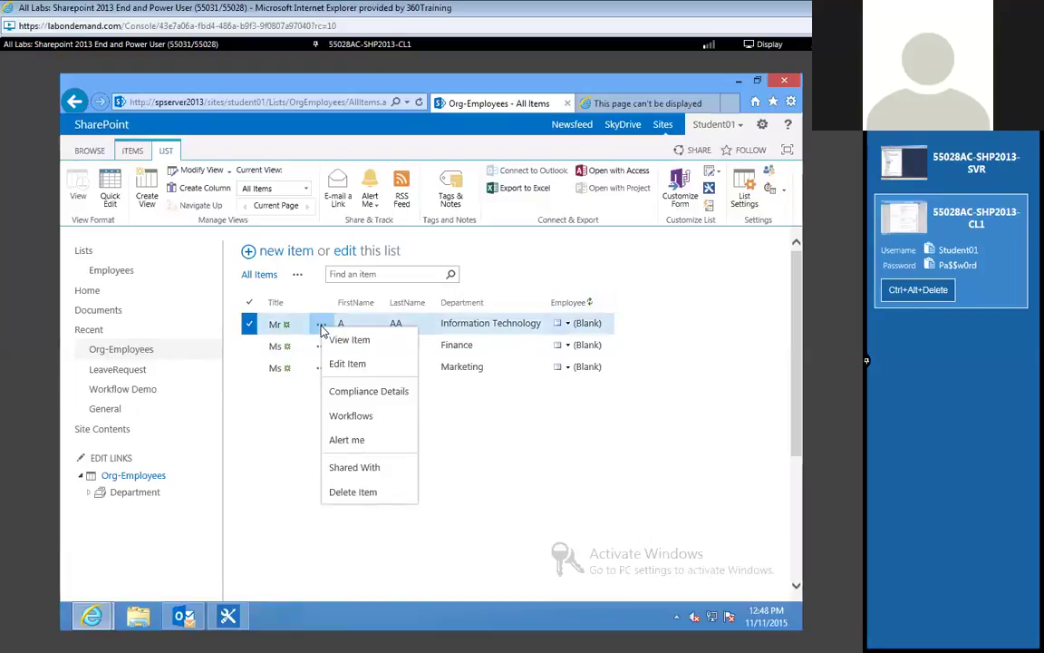
left_click(356, 367)
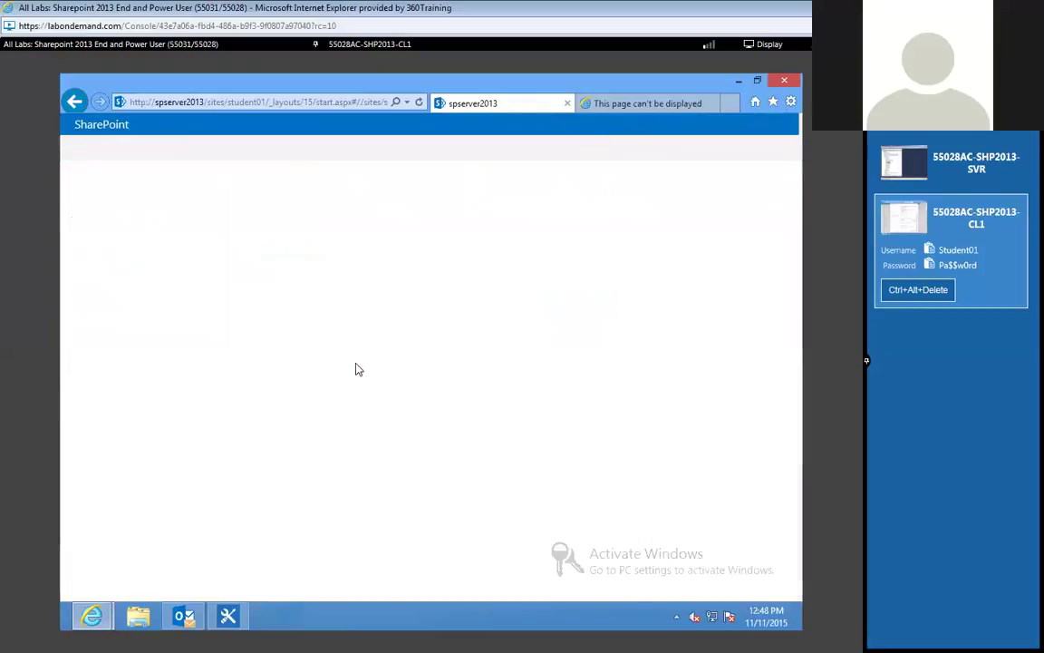
left_click(368, 367)
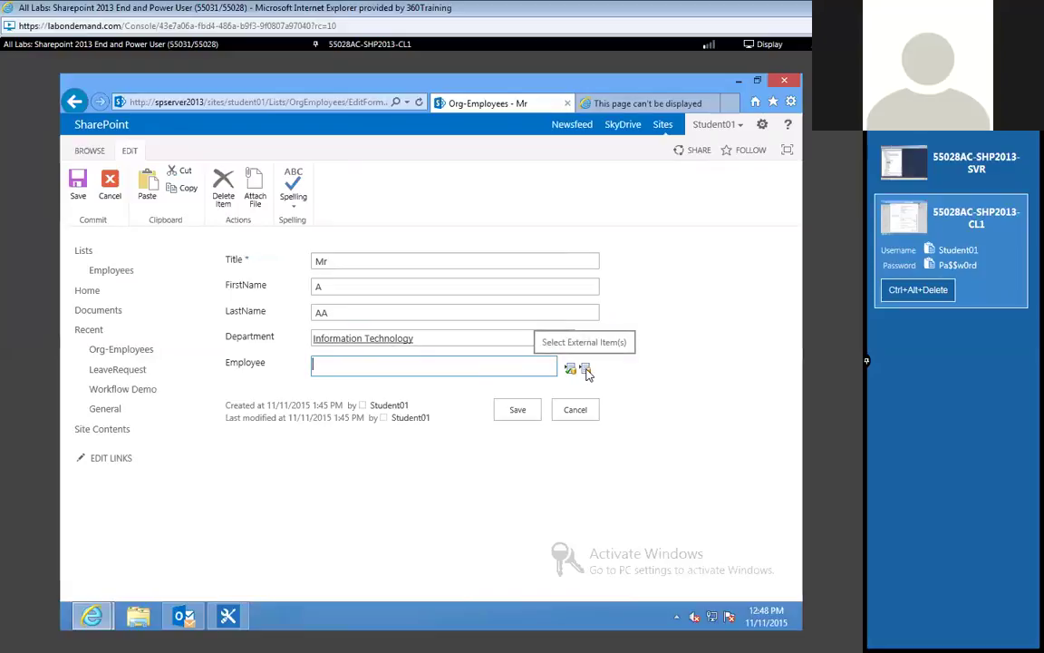
left_click(585, 371)
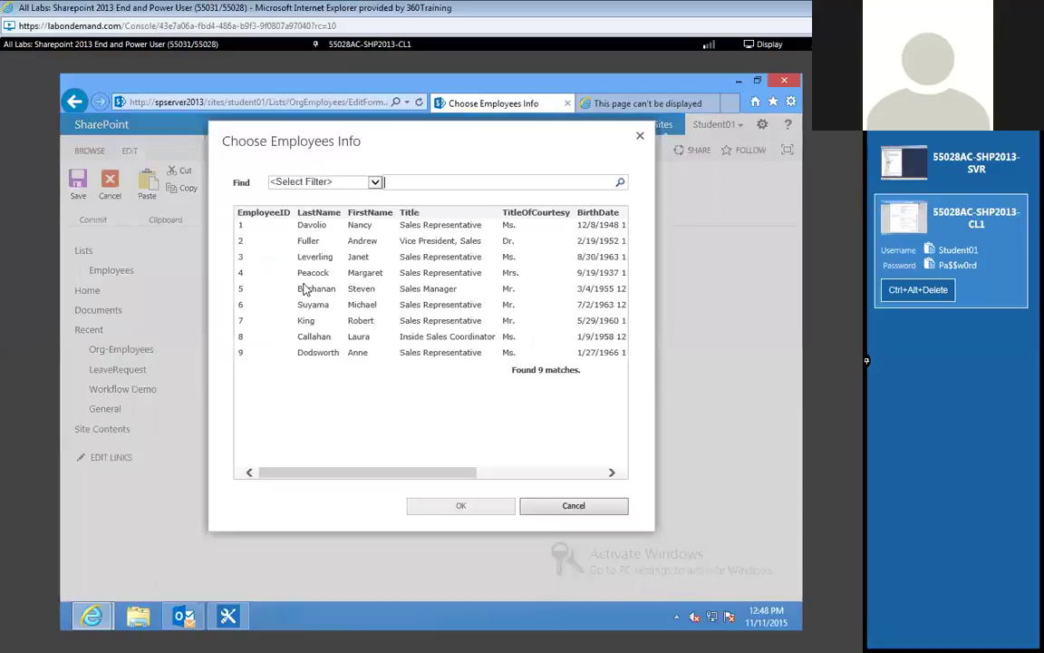
left_click(314, 276)
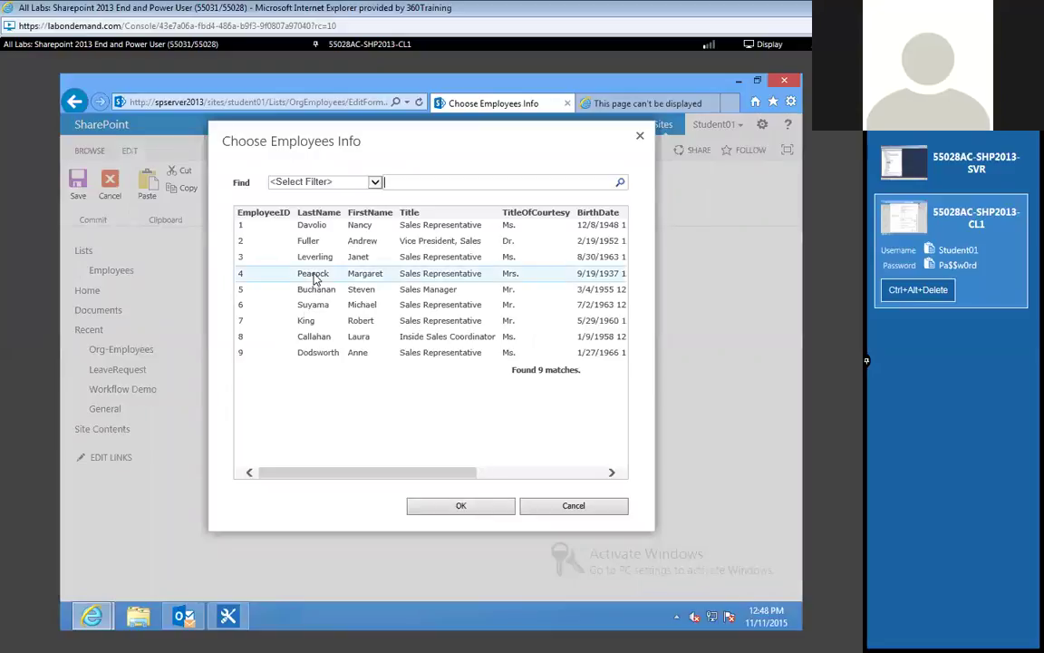
left_click(456, 505)
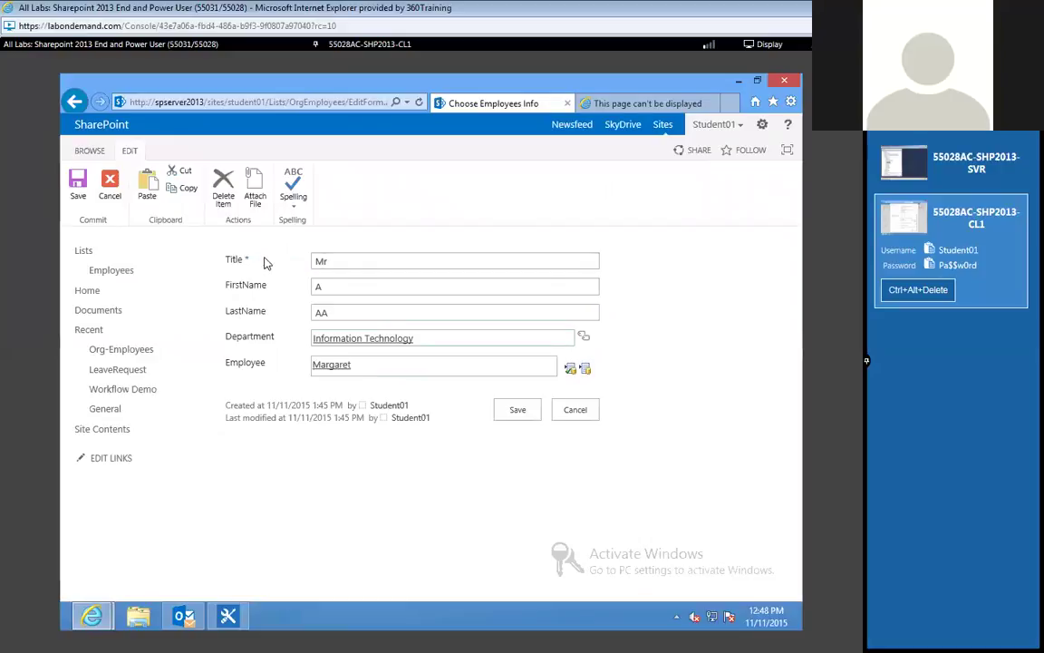
left_click(534, 416)
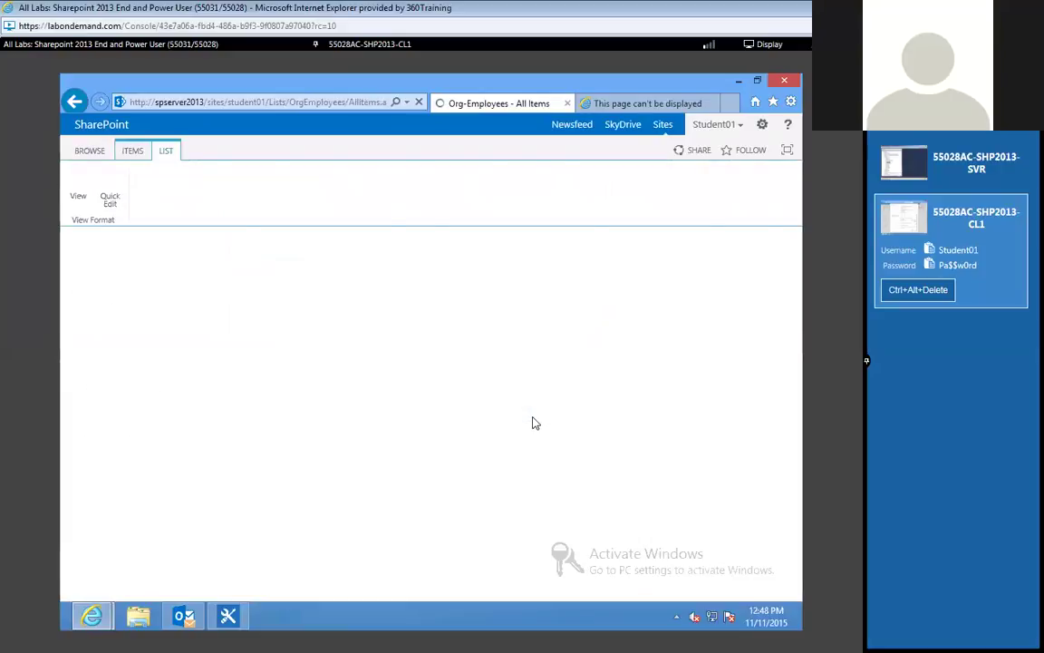